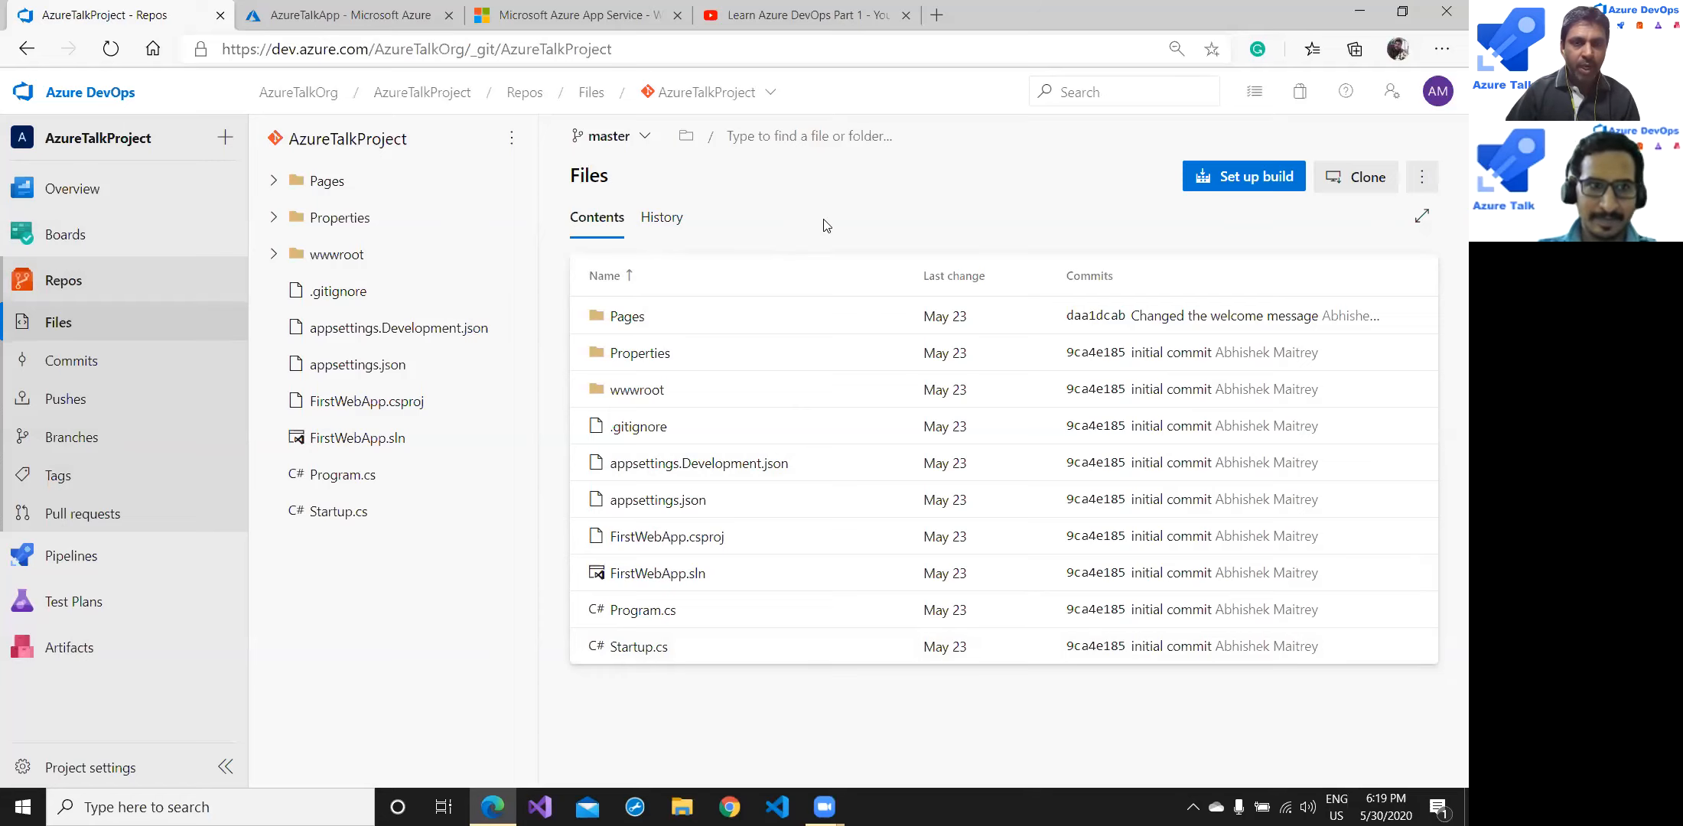
Start a new pipeline in the classic editor from Azure Repos Git, using the AzureTalkProject repository and master branch
left_click(765, 15)
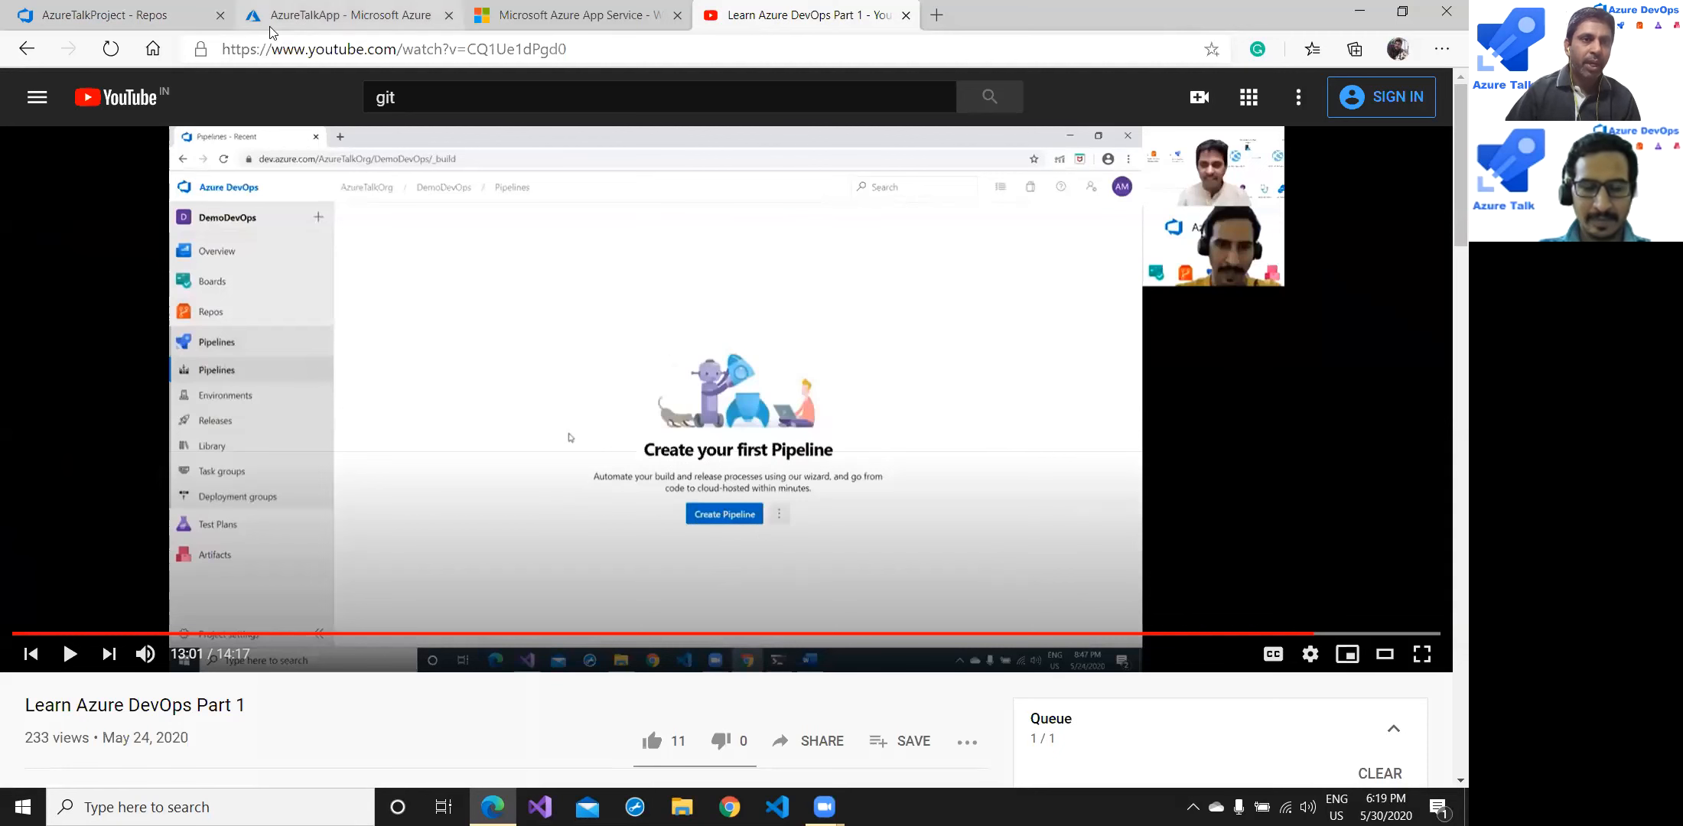
left_click(131, 14)
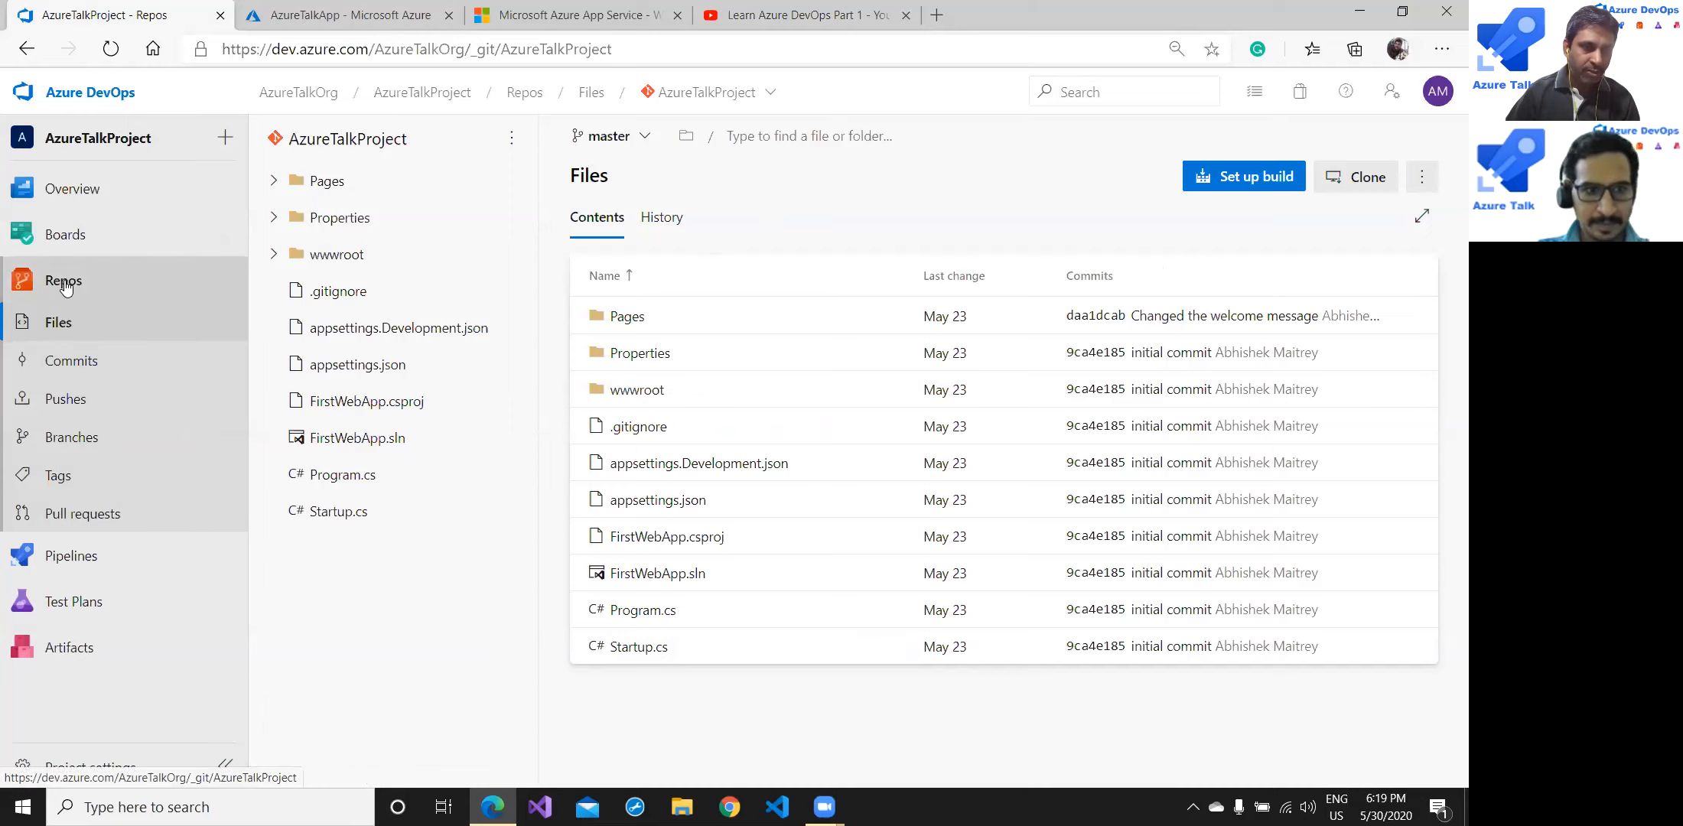
left_click(86, 561)
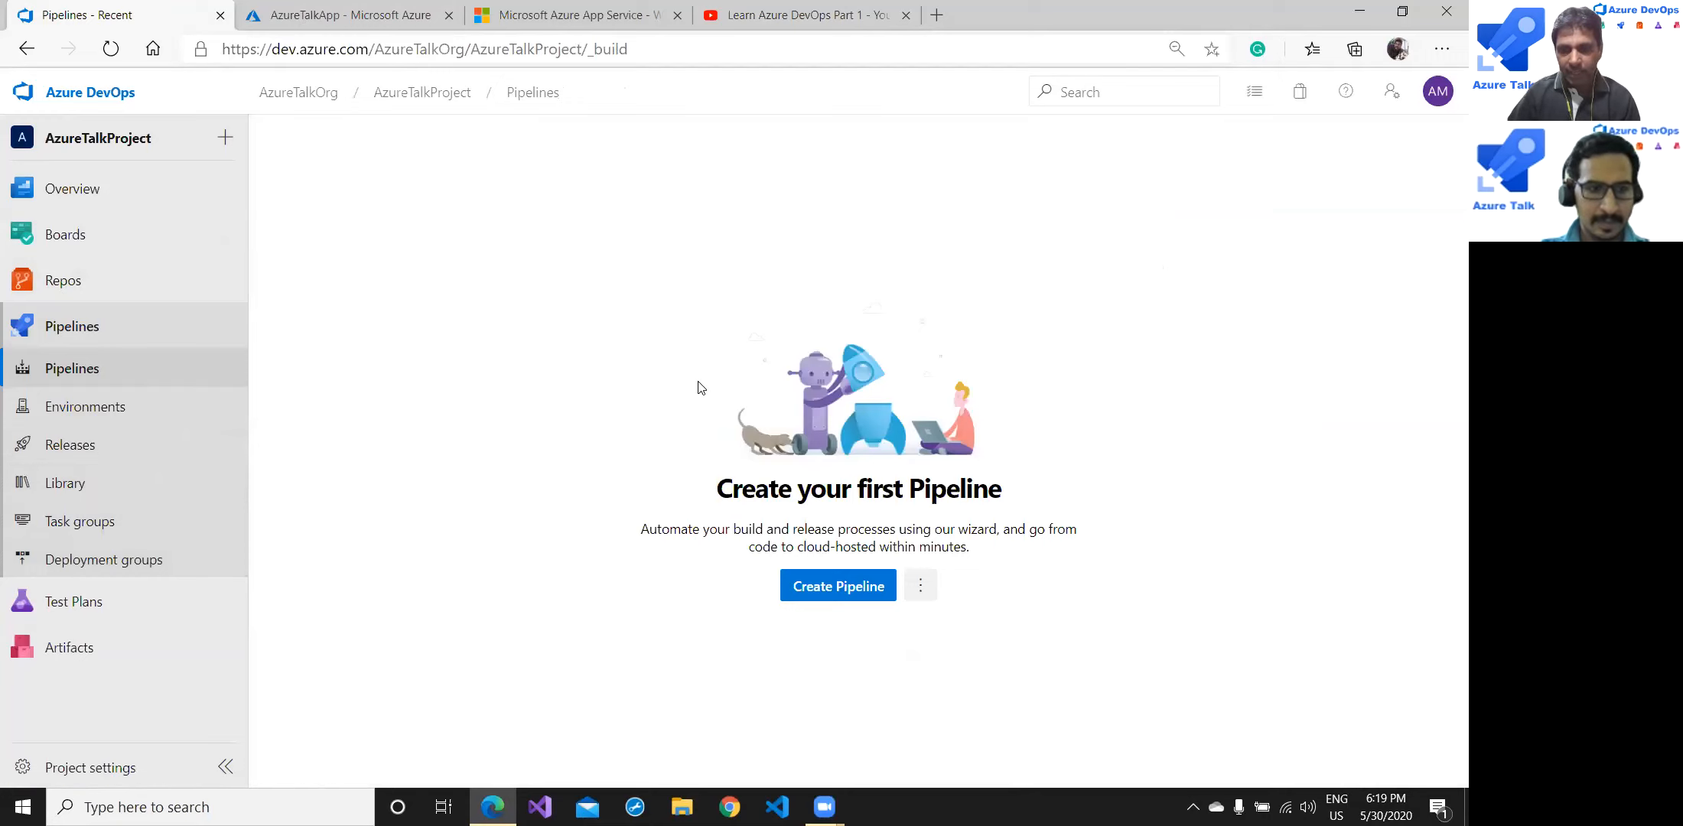
left_click(842, 593)
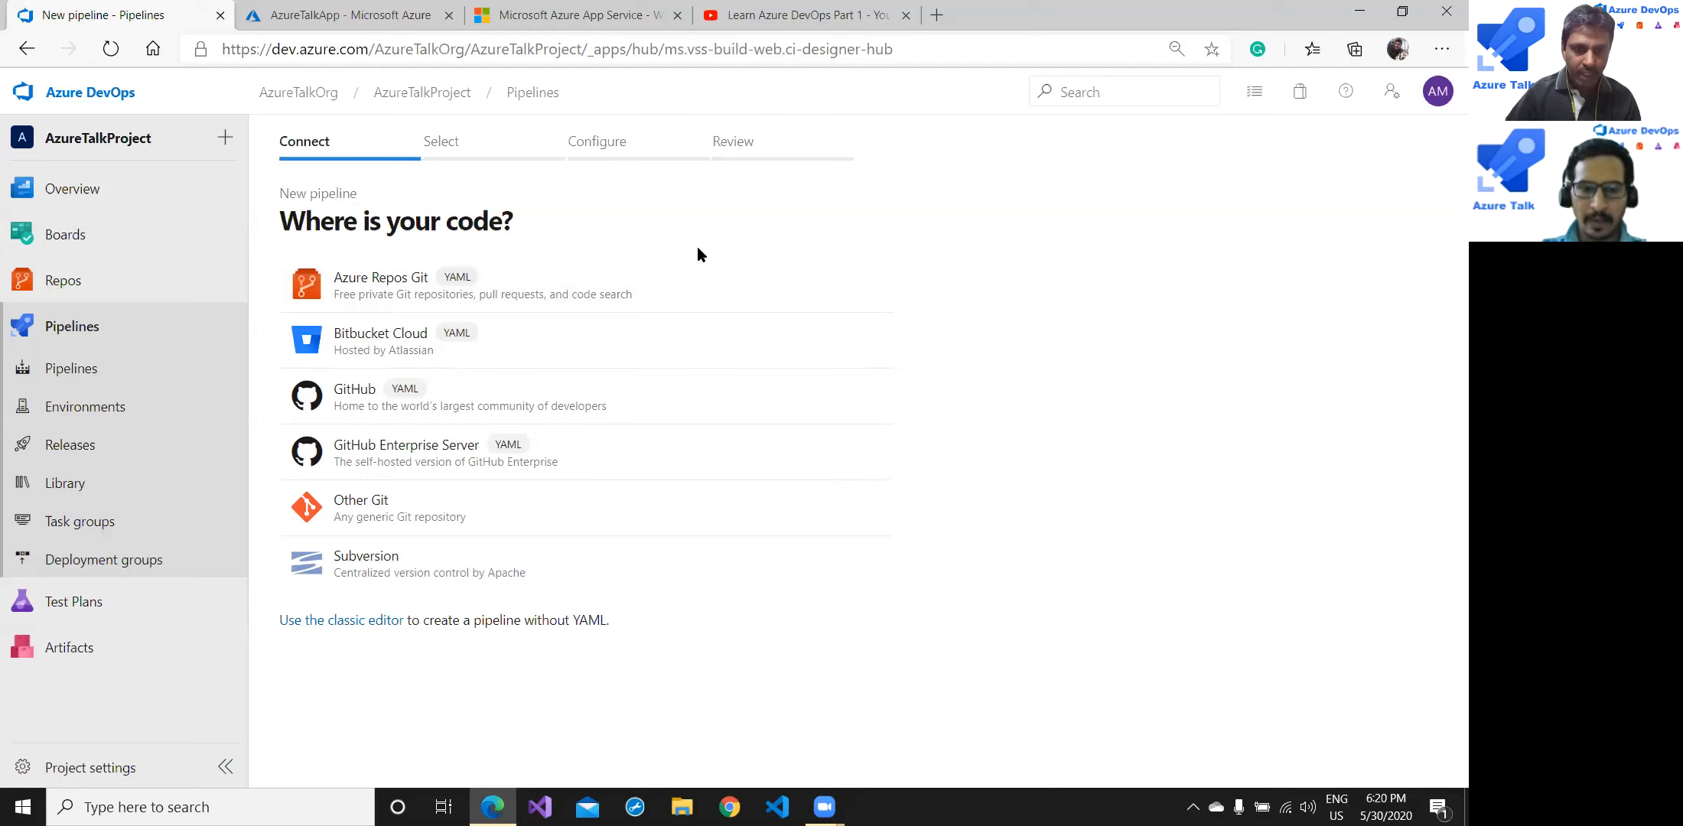
left_click(354, 625)
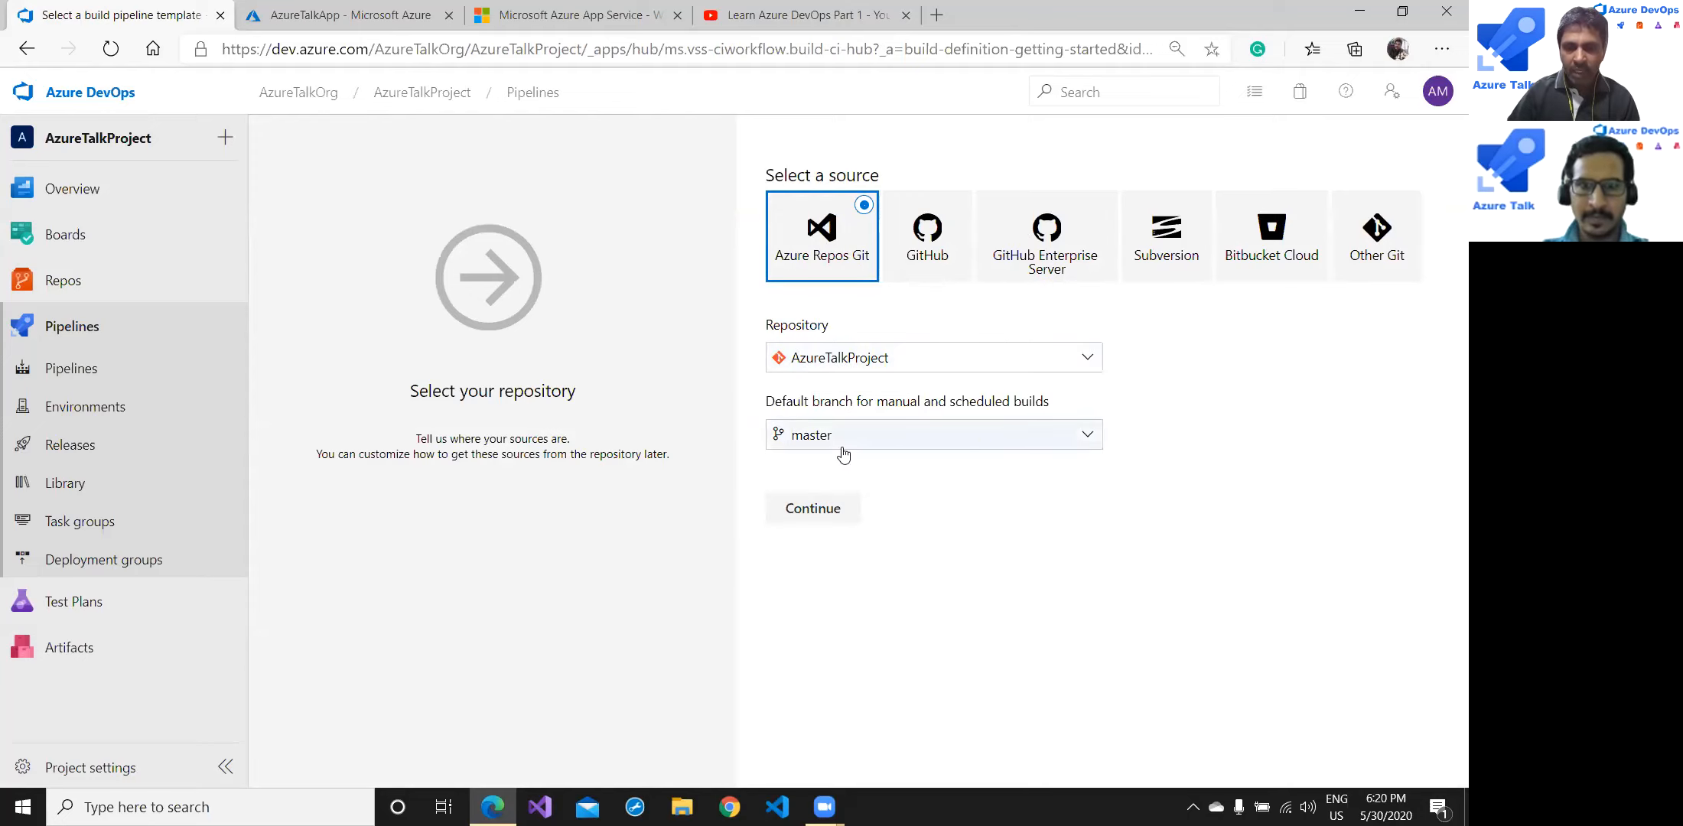
left_click(819, 508)
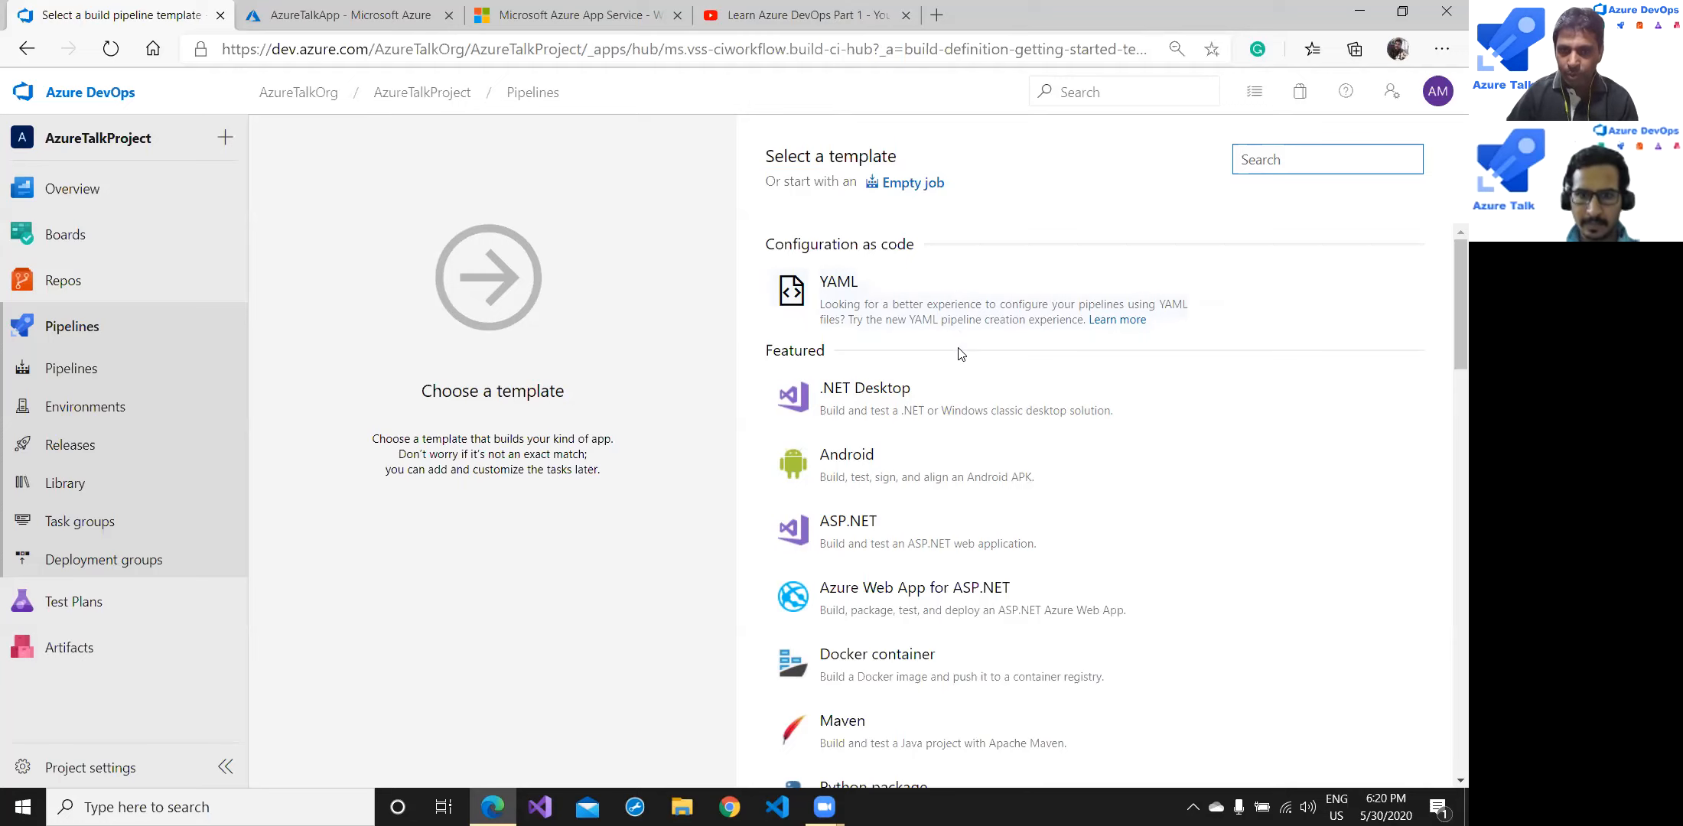
Apply the ASP.NET Core template to the new build pipeline
scroll(960, 355, "down", 1)
scroll(962, 357, "down", 4)
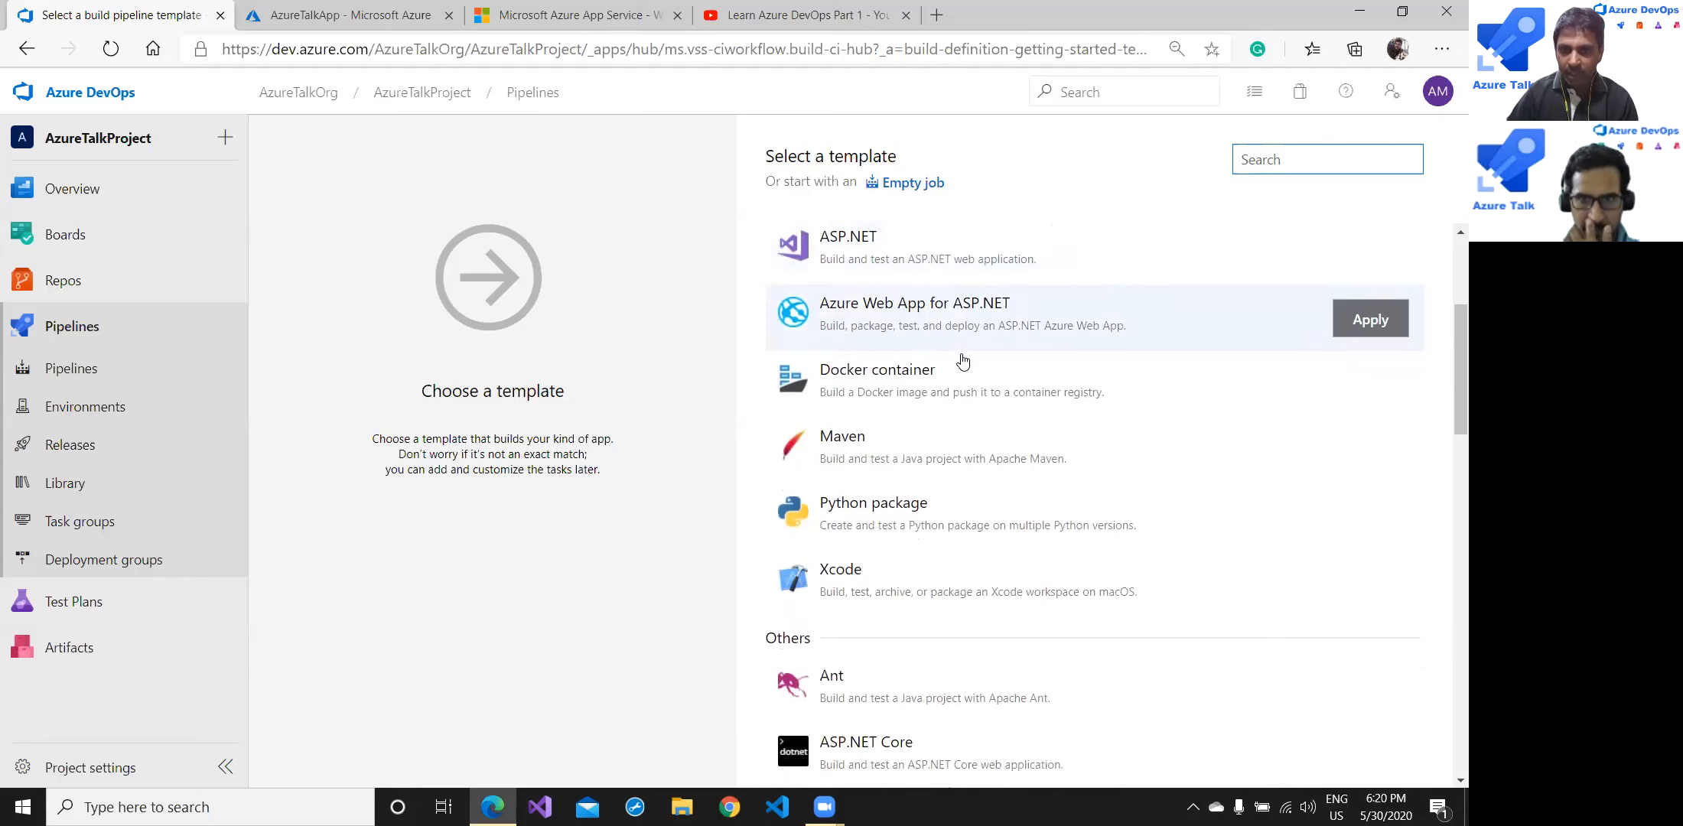
scroll(962, 359, "down", 3)
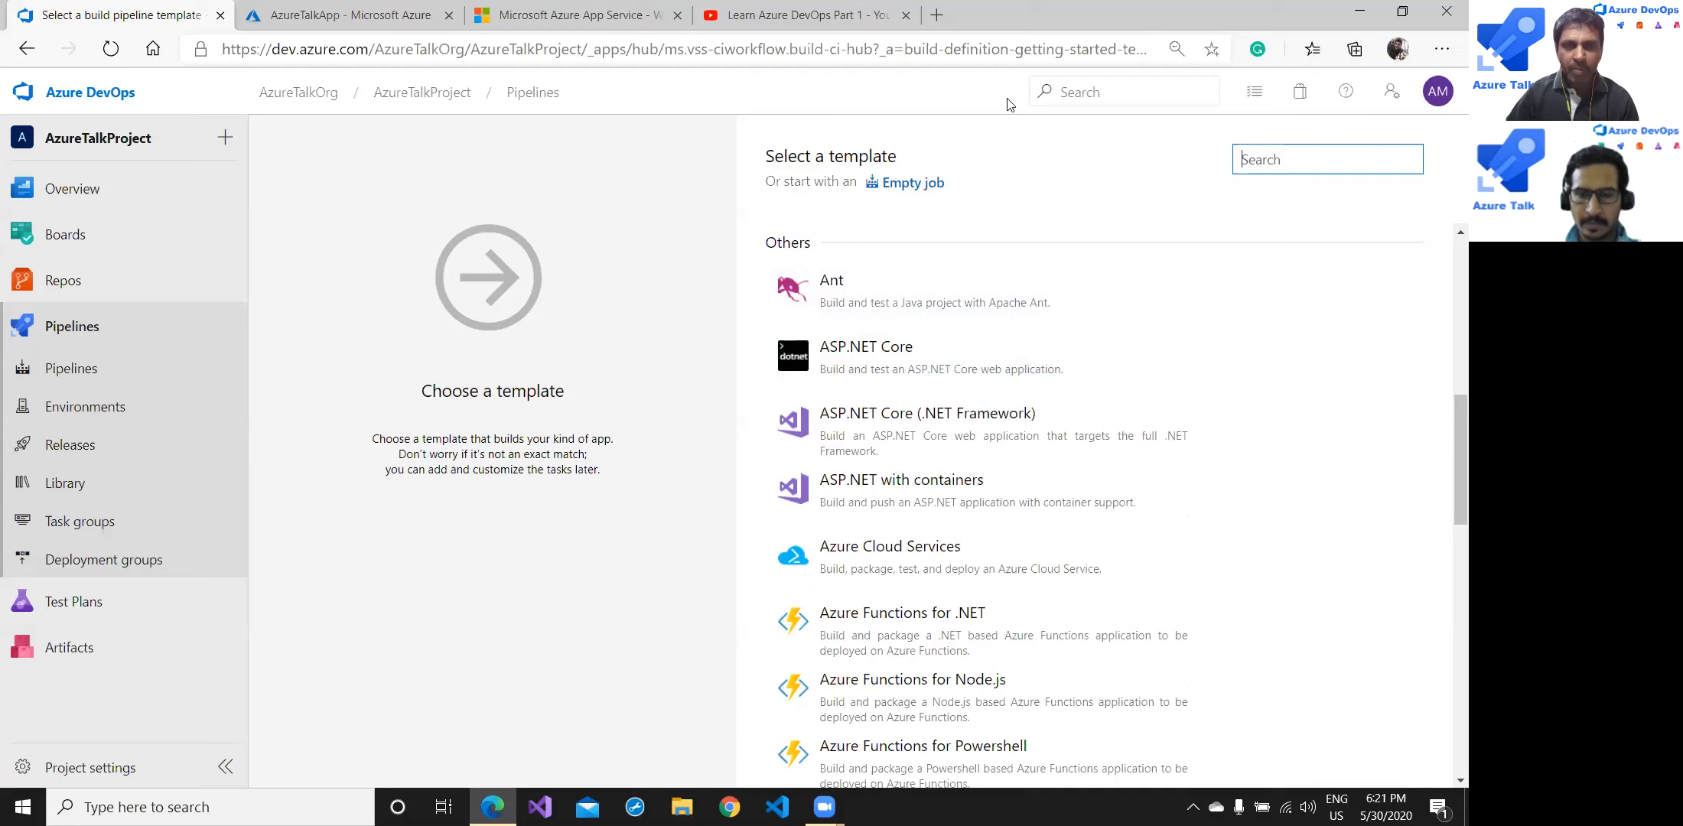
mouse_move(774, 314)
left_mouse_down()
mouse_move(771, 373)
mouse_move(1084, 367)
mouse_move(1136, 349)
left_mouse_up()
left_click_drag(1062, 295, 779, 305)
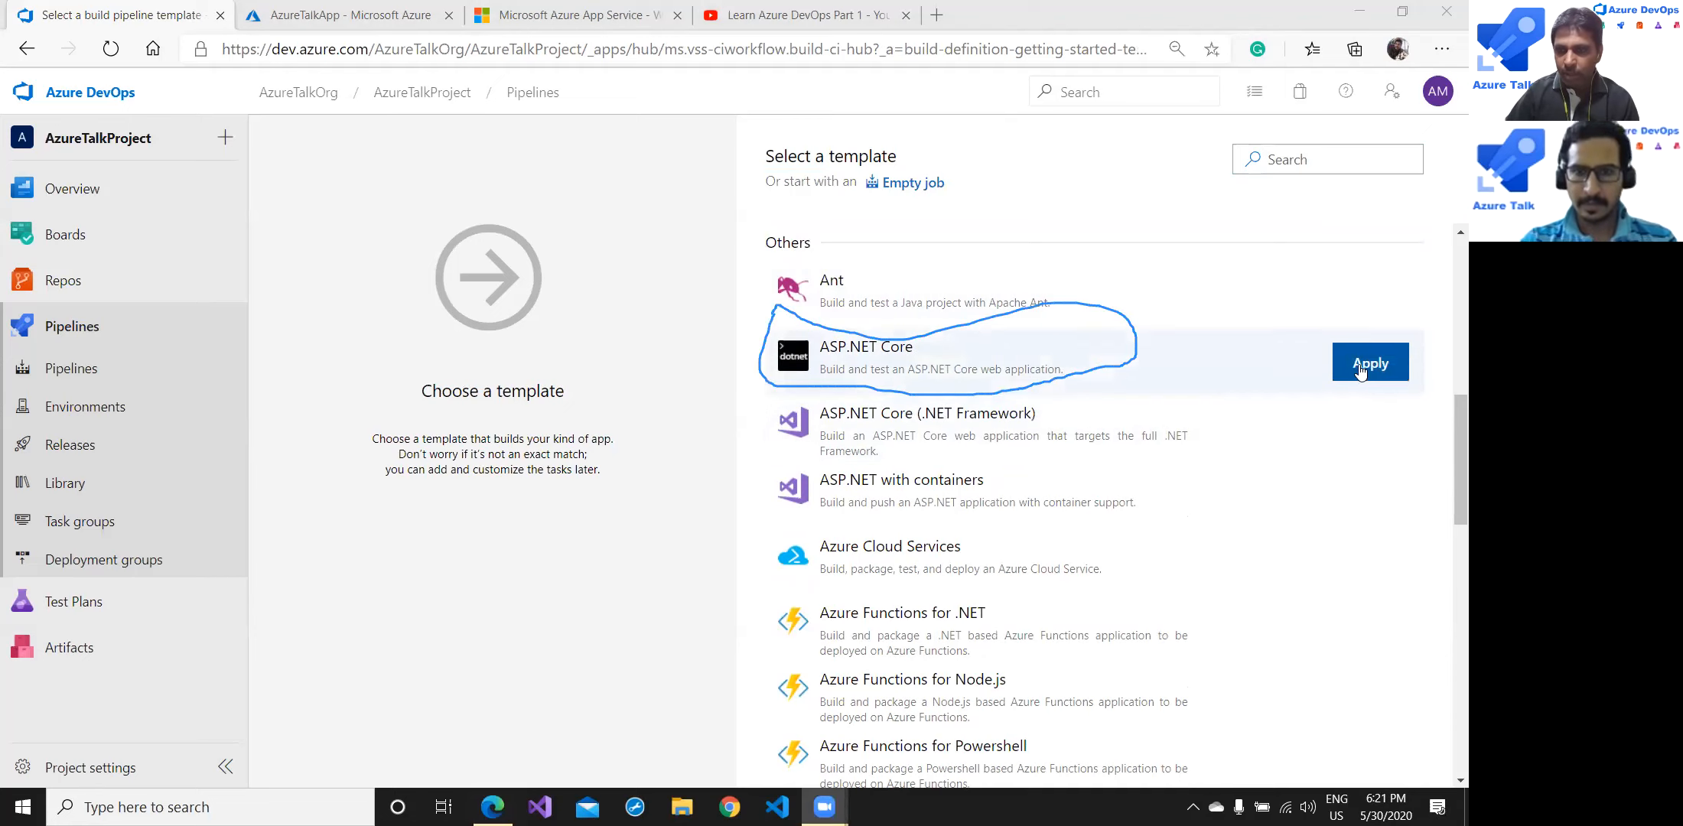
left_click(1360, 367)
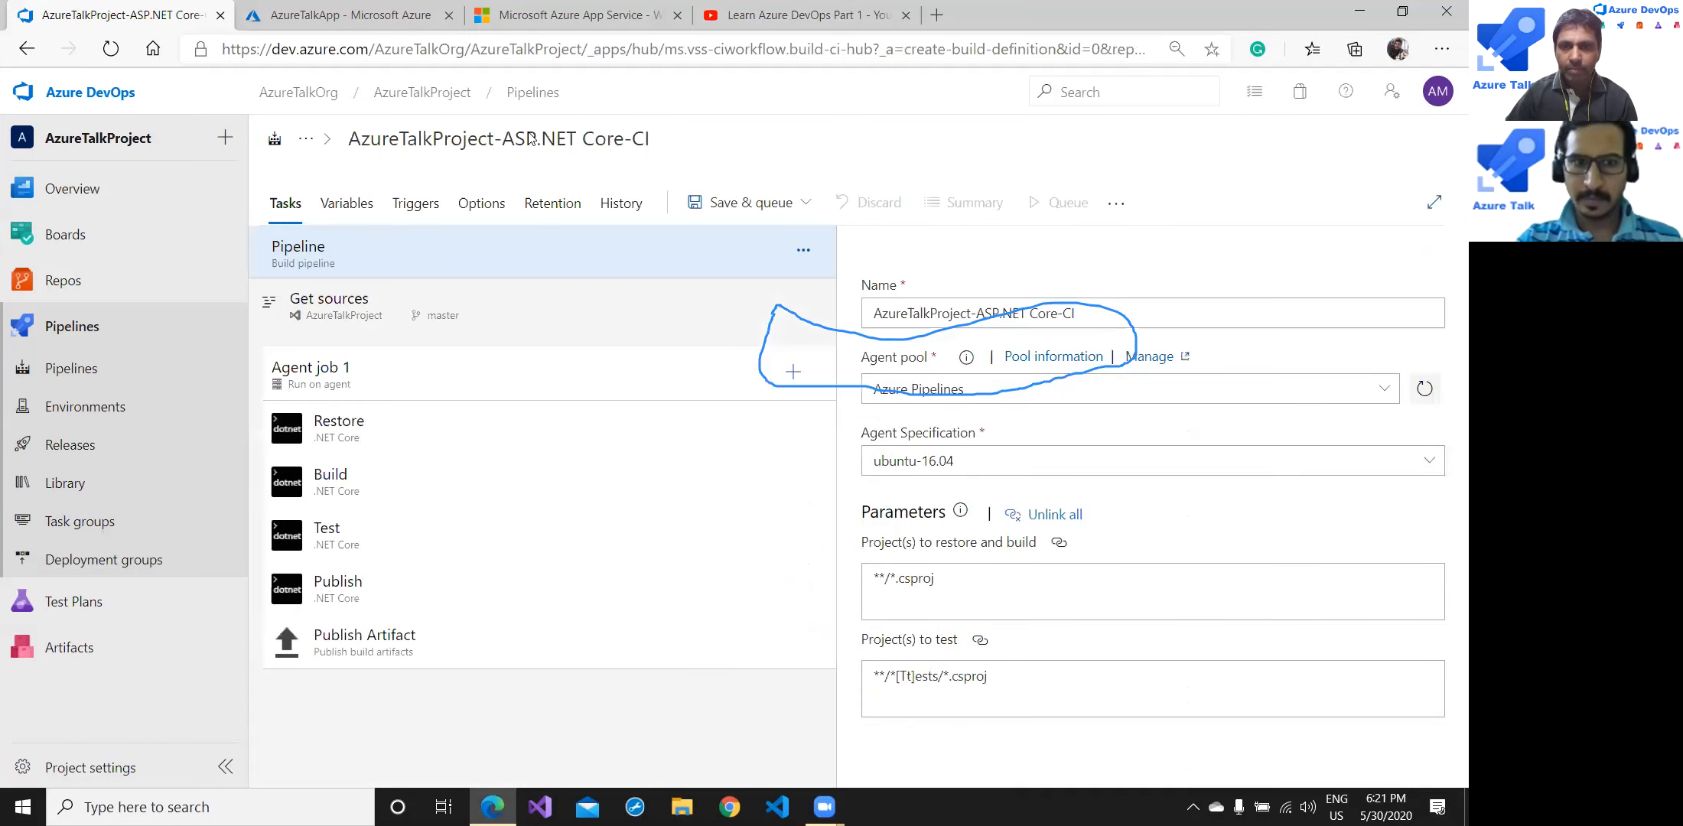
left_click(886, 338)
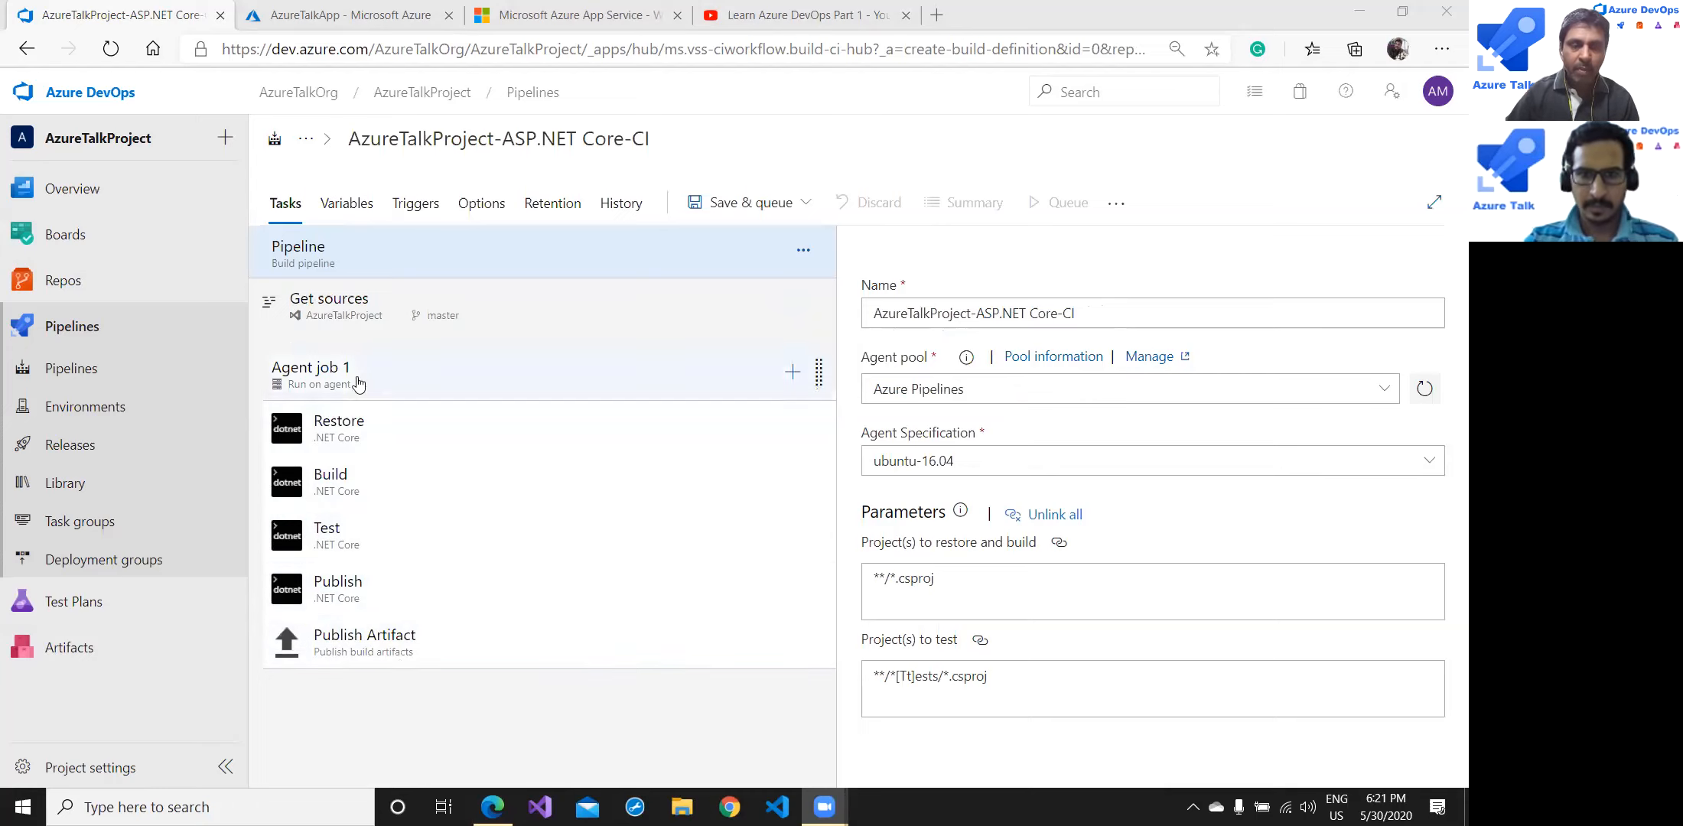
Open the build pipeline's general settings and choose the hosted Azure Pipelines agent pool
left_click(297, 254)
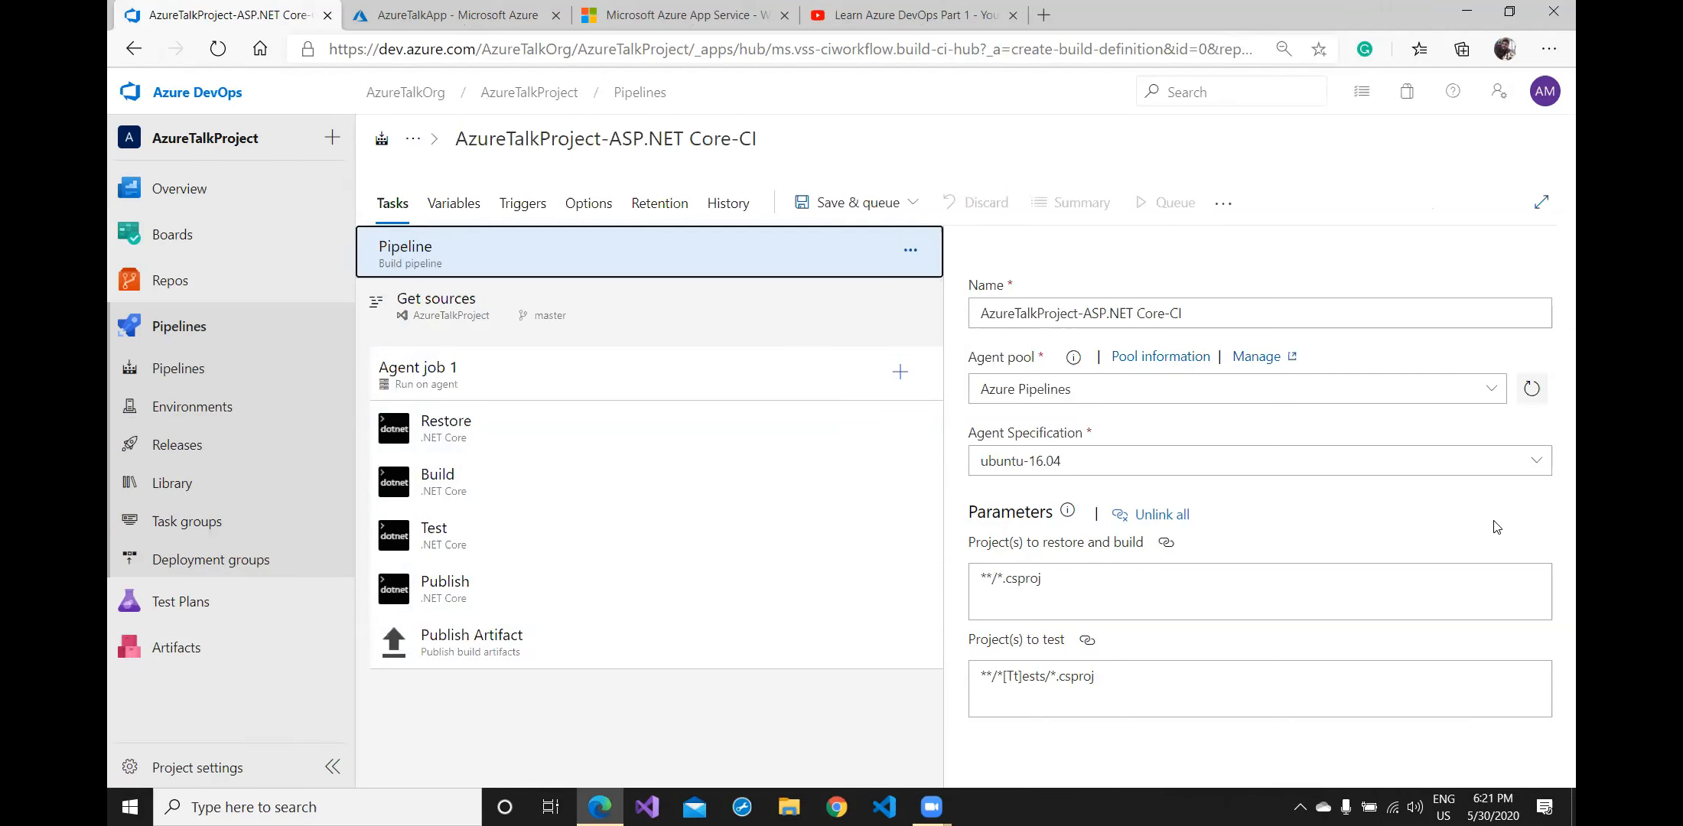
left_click(1056, 300)
key("ctrl+a")
left_click(1149, 266)
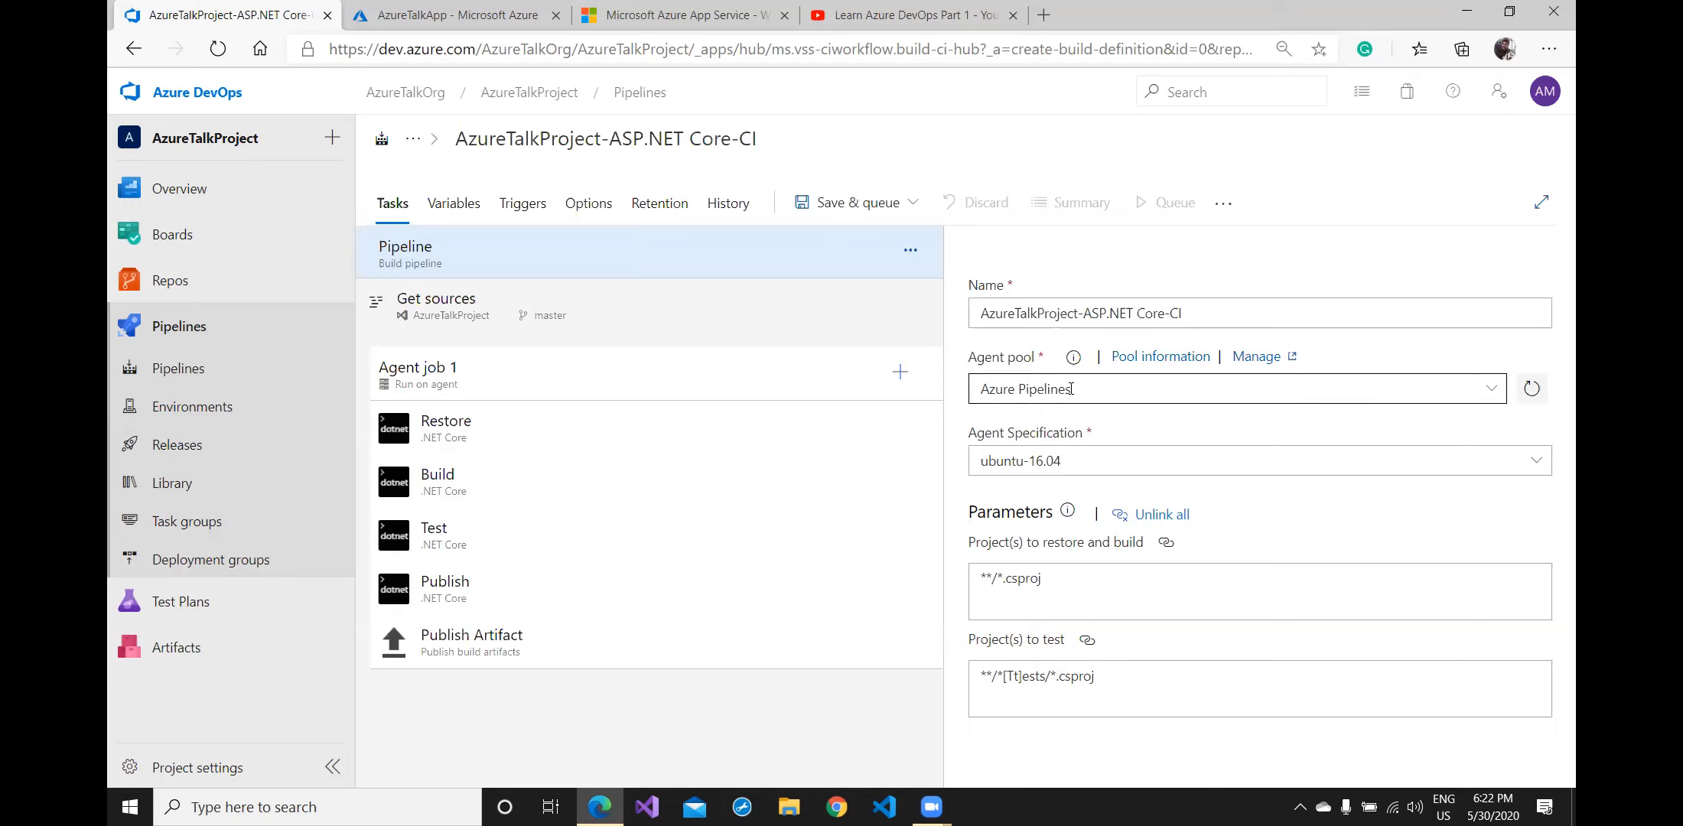
left_click(1491, 388)
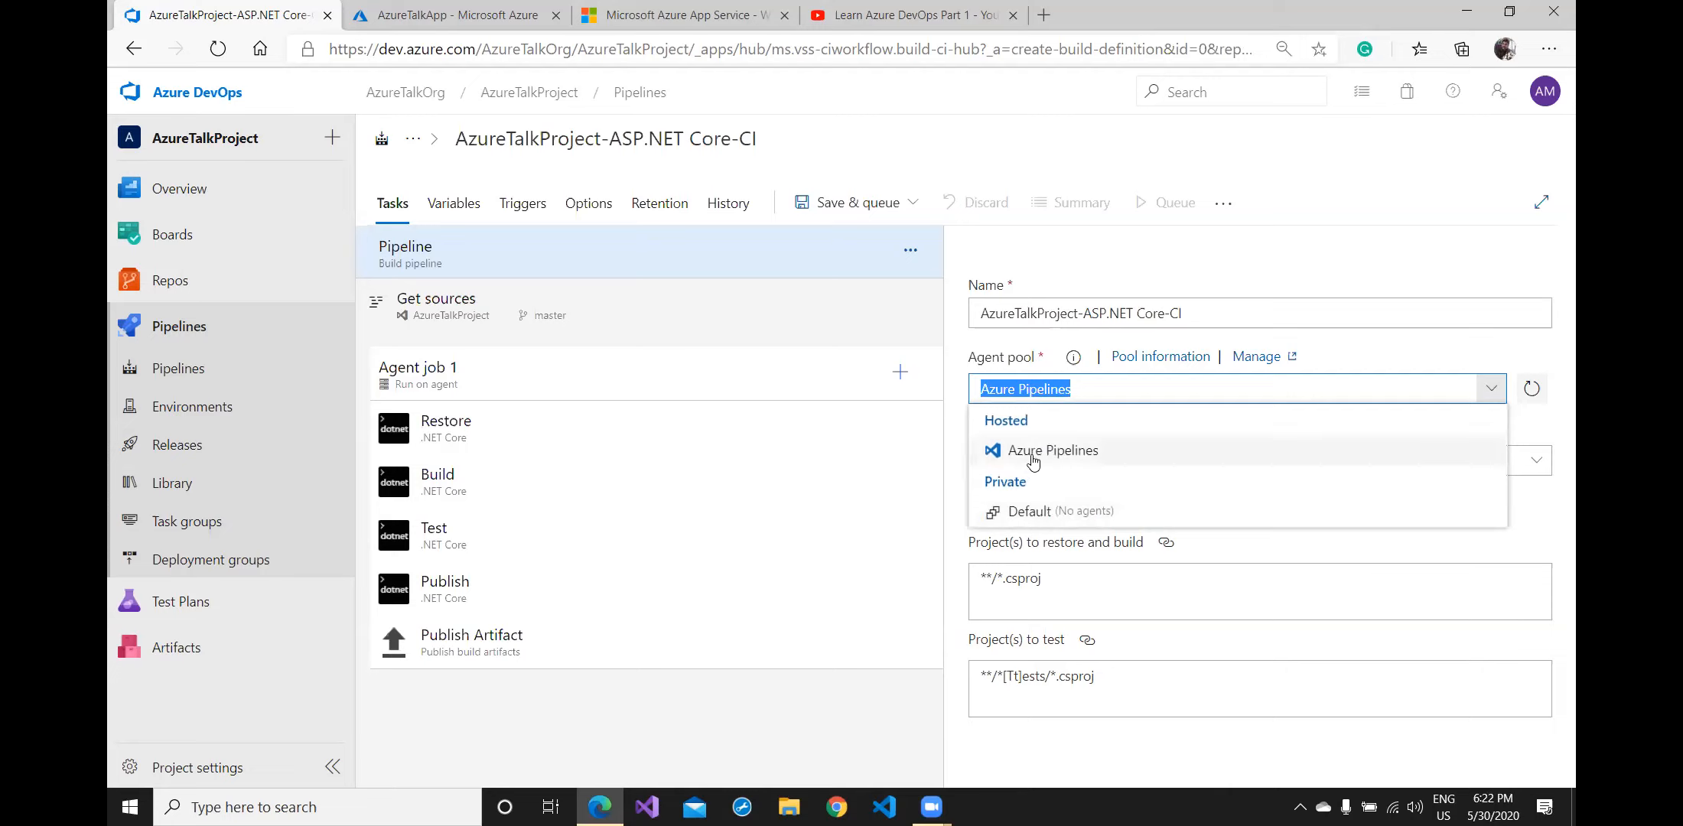
left_click(1087, 389)
left_click(1052, 450)
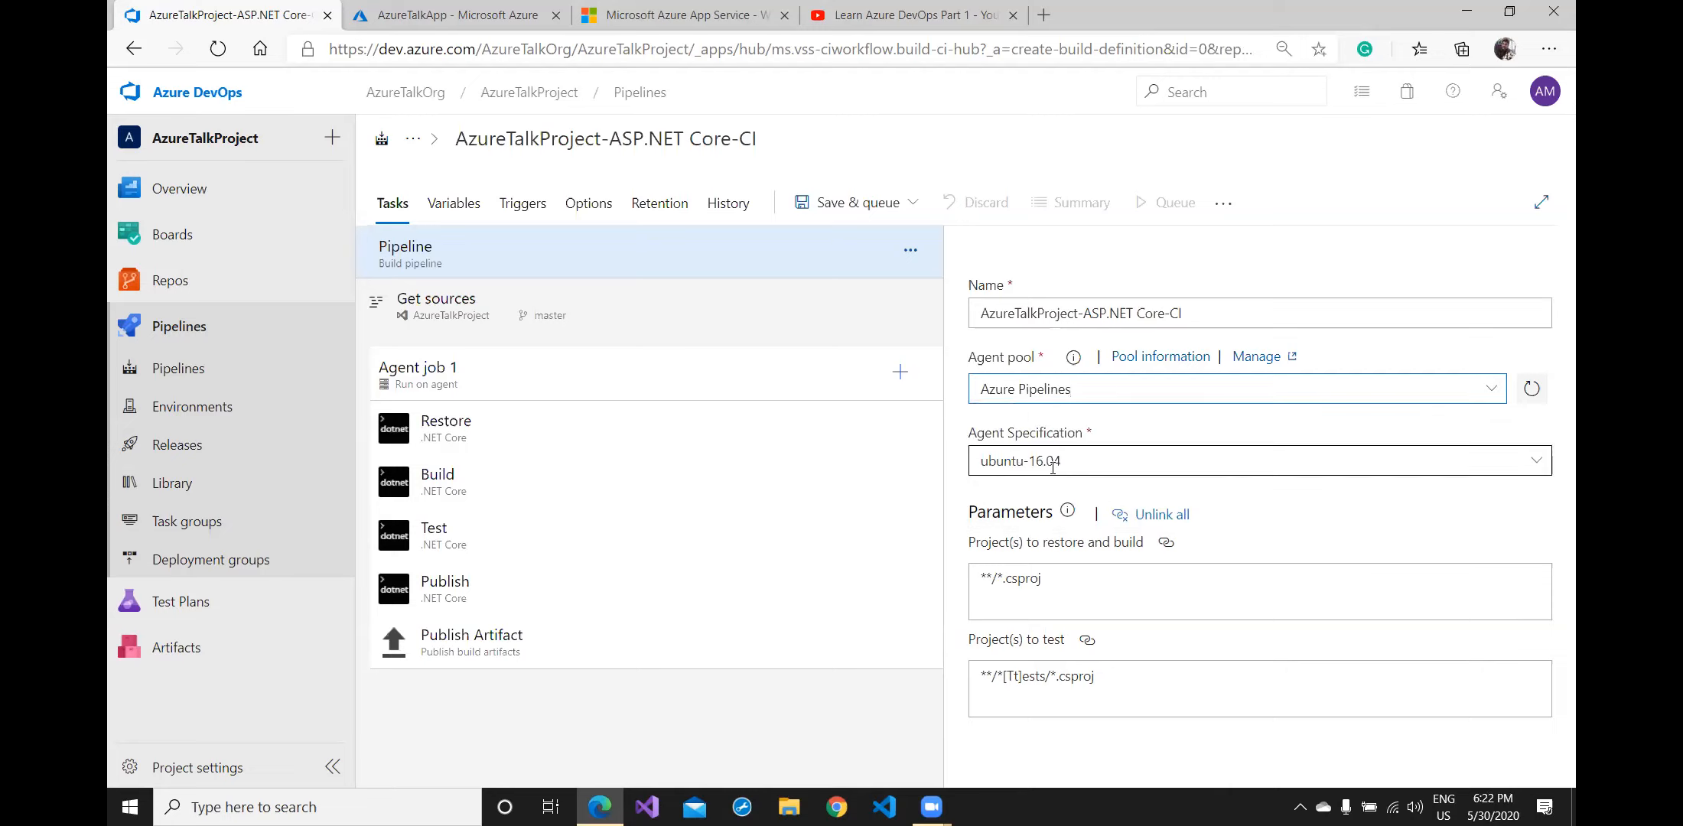
Examine the available agent specifications and the parameters for projects to restore, build and test
left_click(1030, 457)
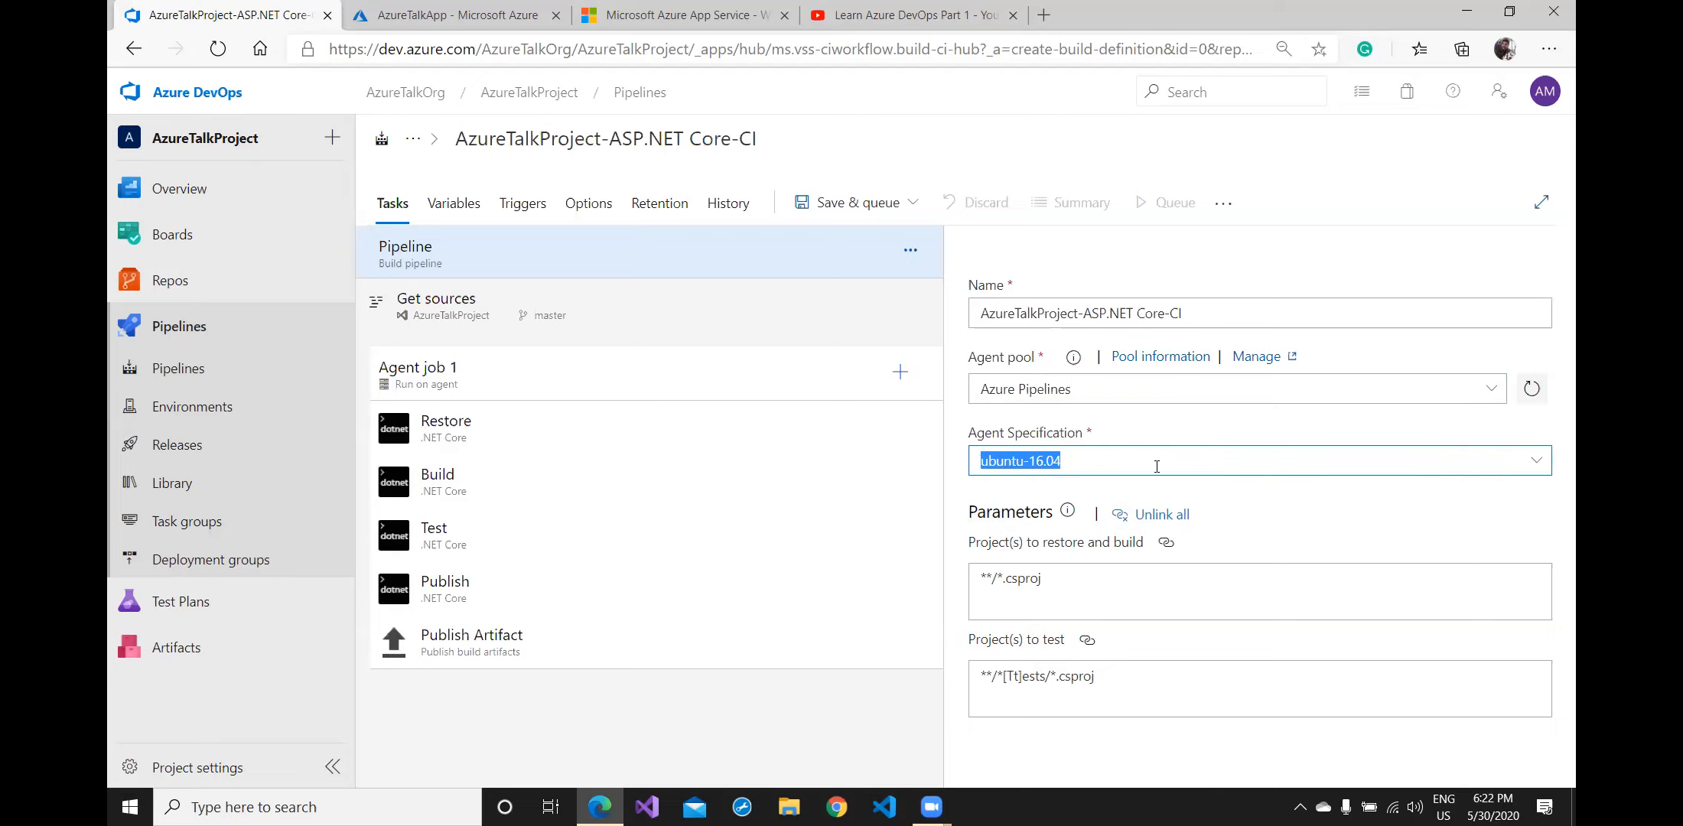
left_click(1190, 448)
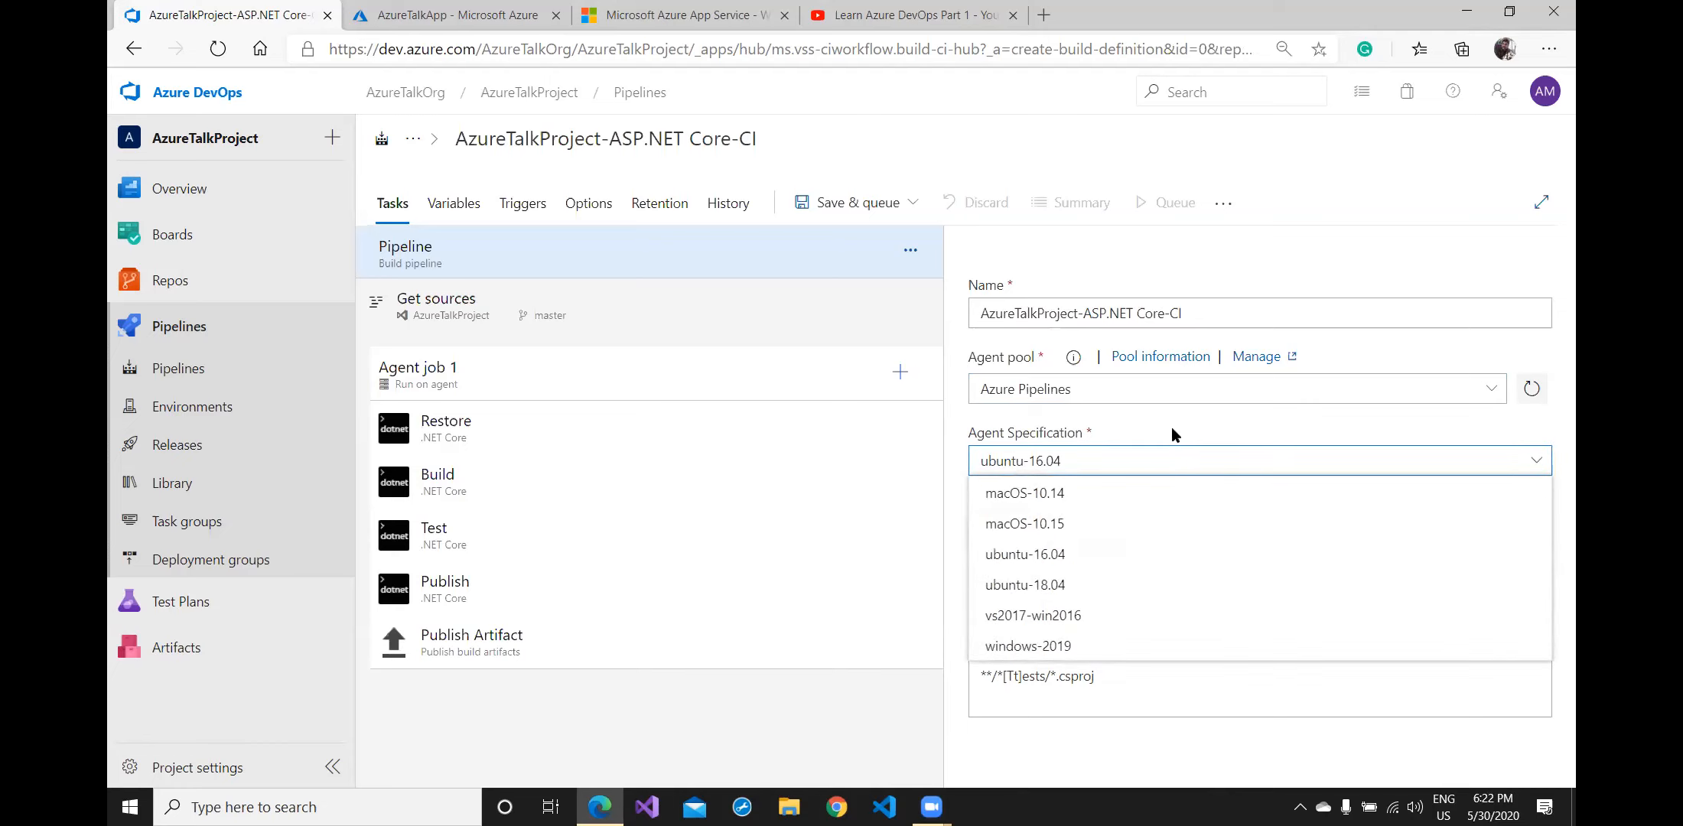
key("Escape")
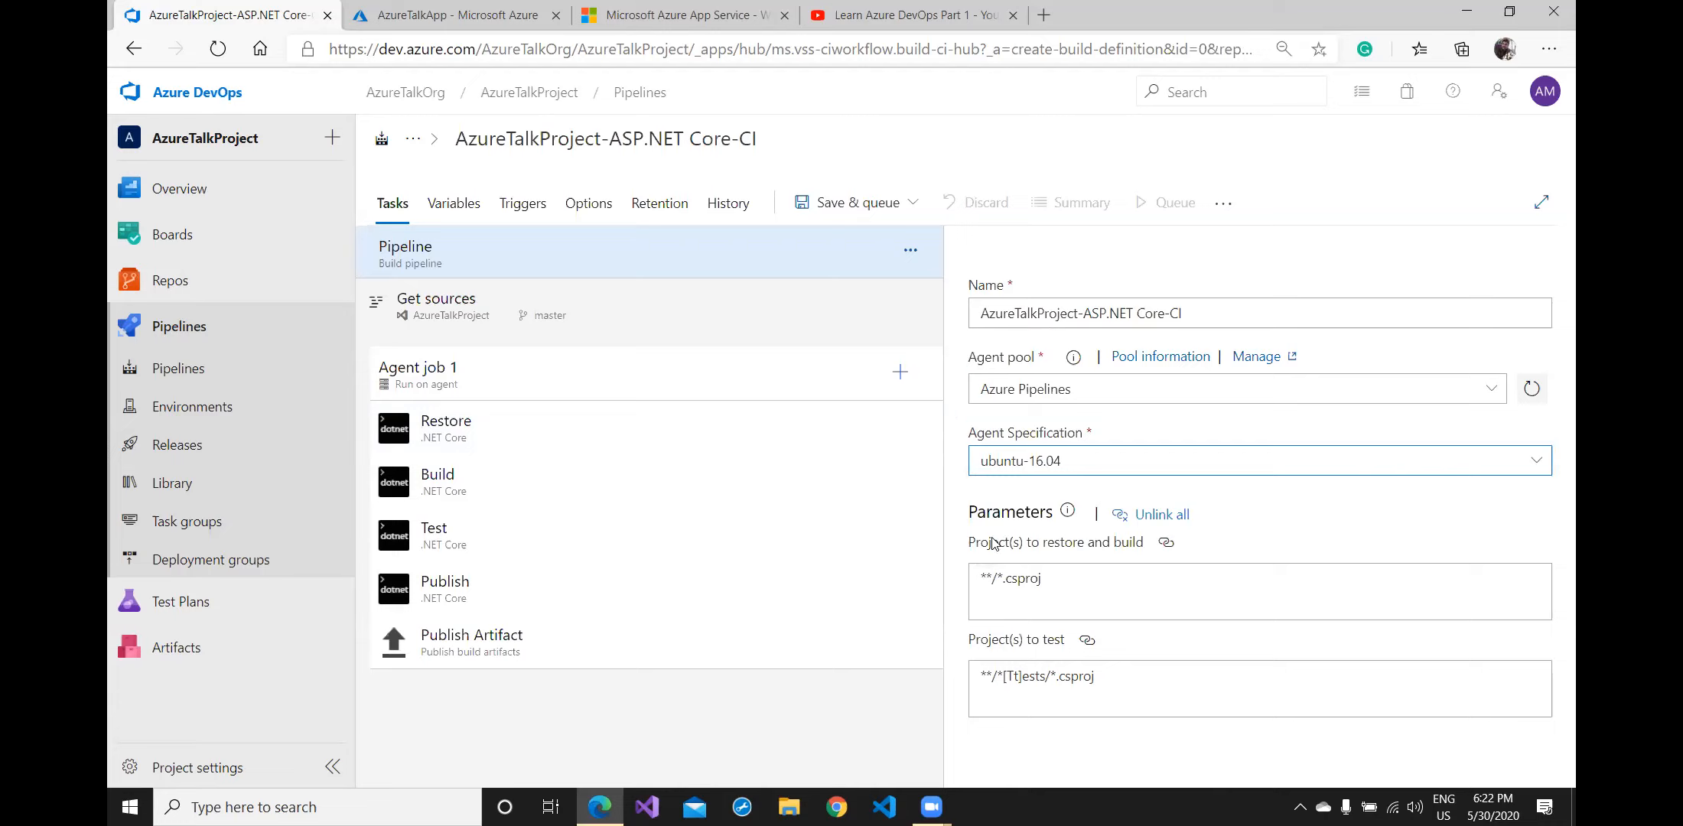
double_click(1006, 580)
left_click(1072, 704)
left_click(1063, 579)
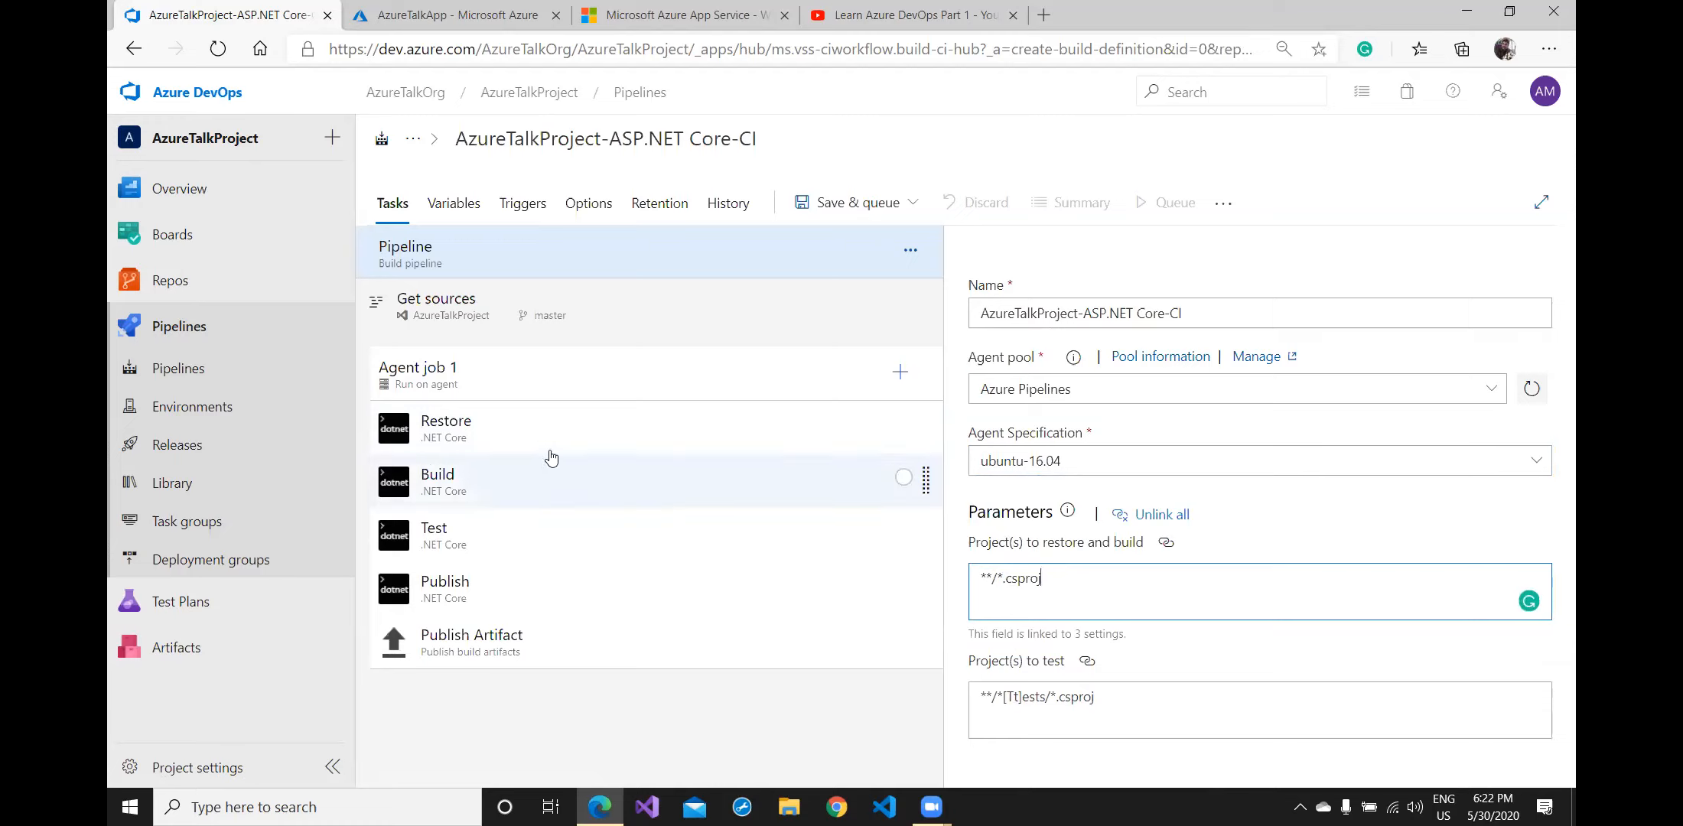
Set the task version of the Restore task to 1.*
left_click(478, 437)
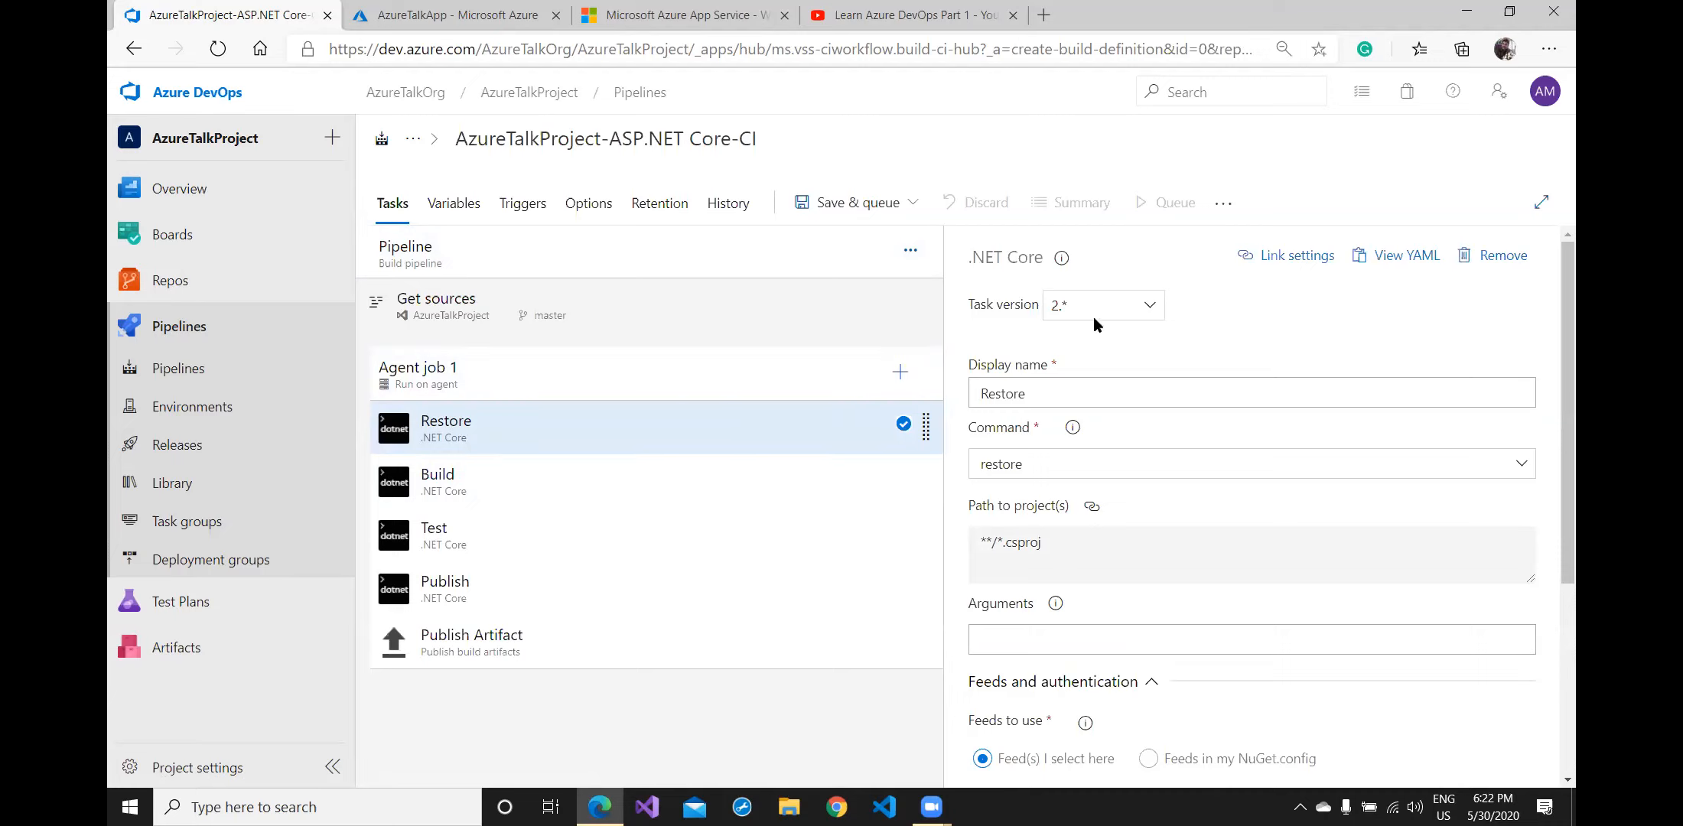
left_click(1145, 308)
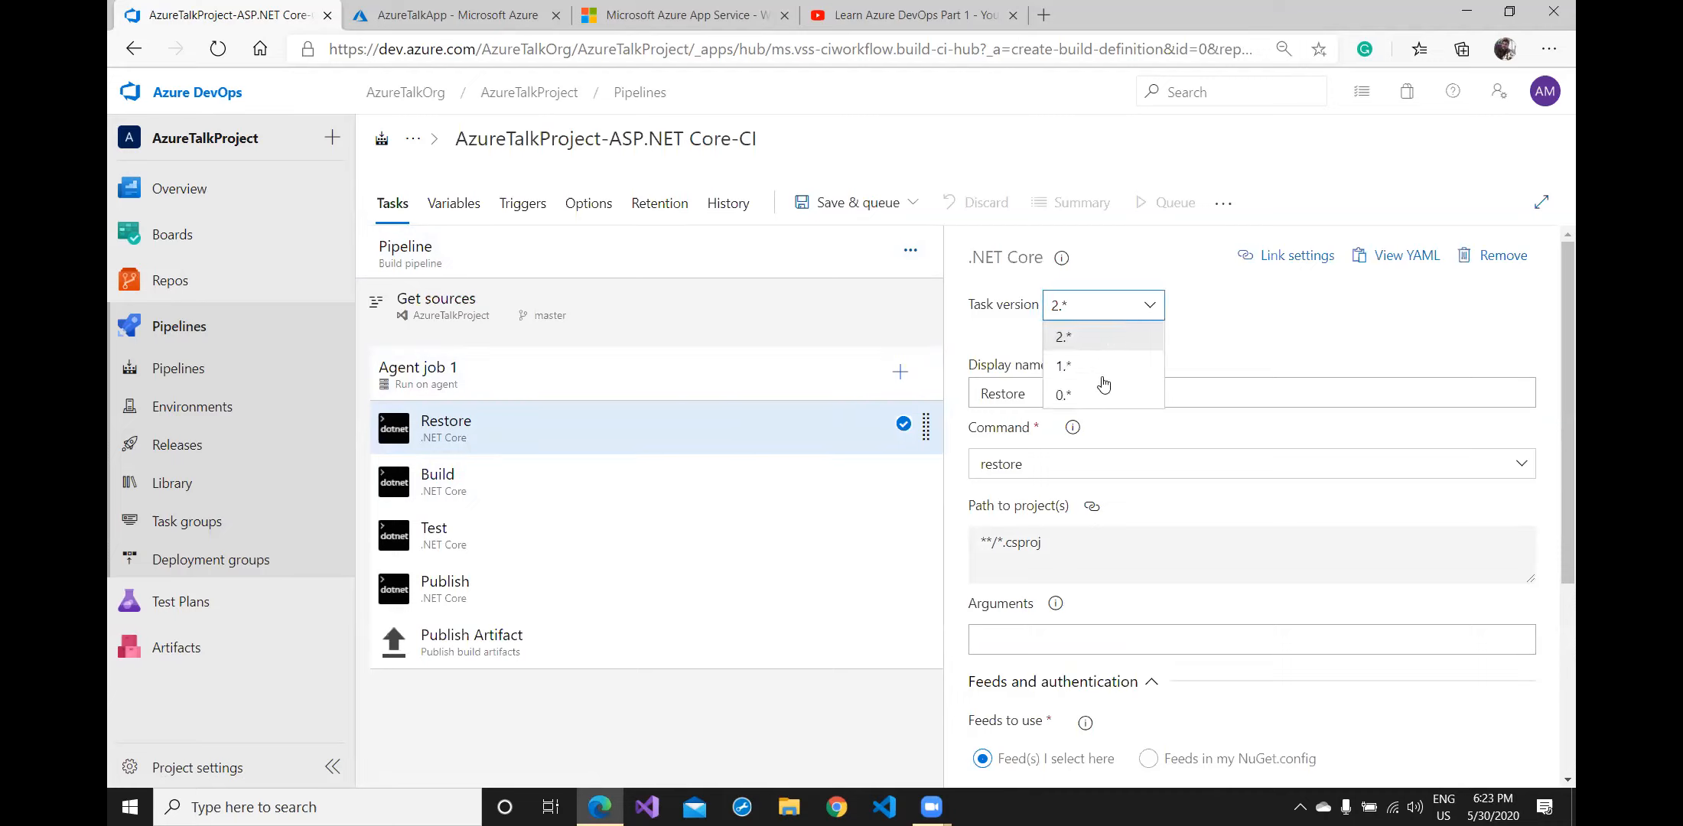
left_click(1206, 354)
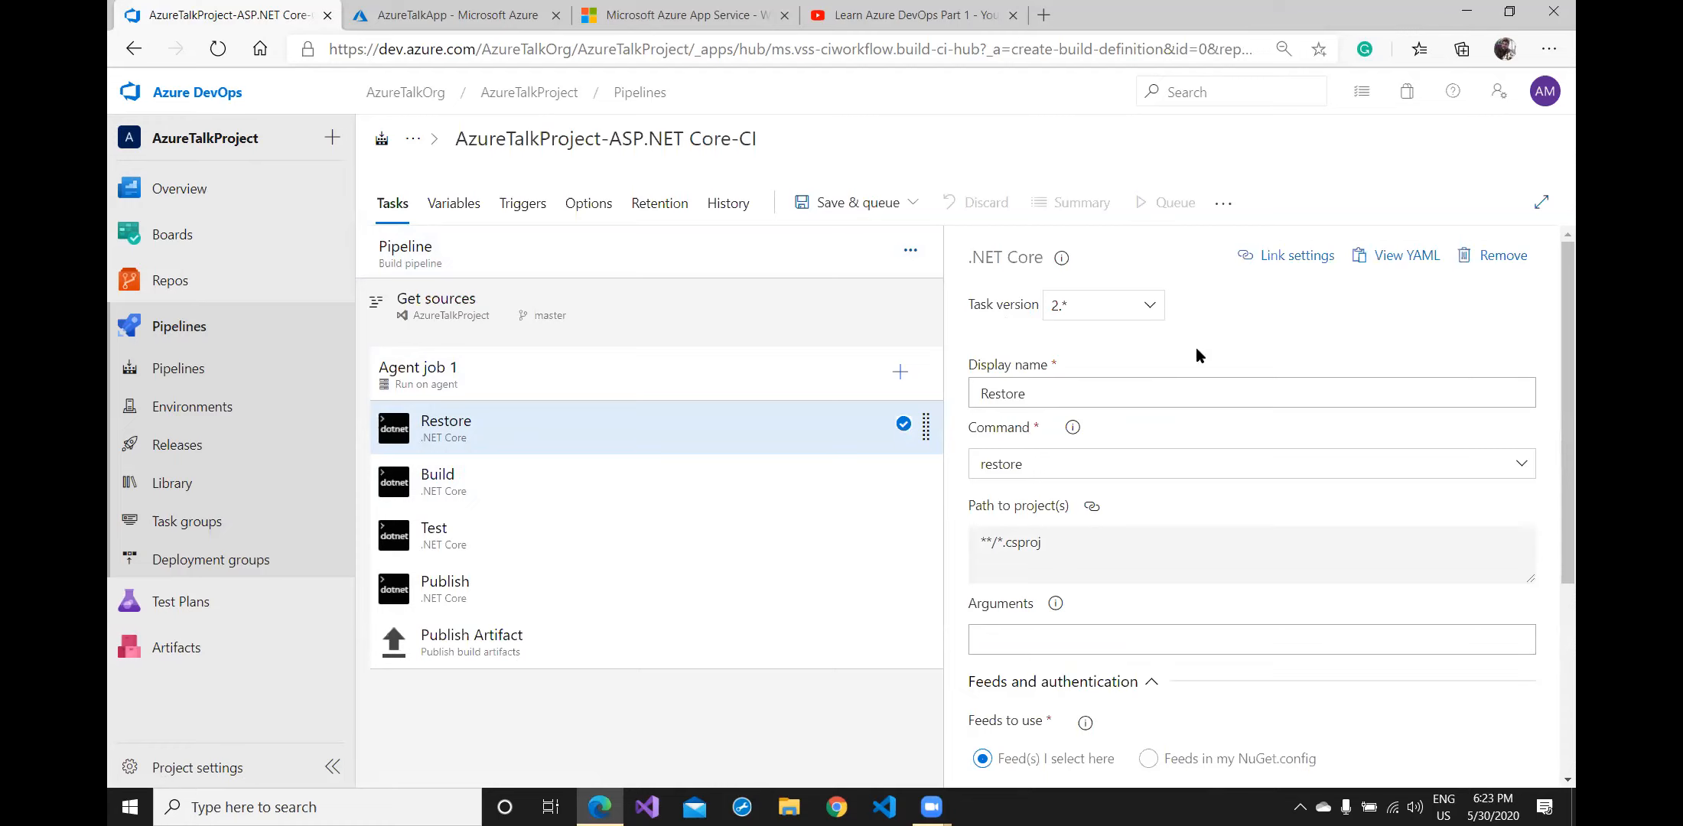
left_click(1139, 303)
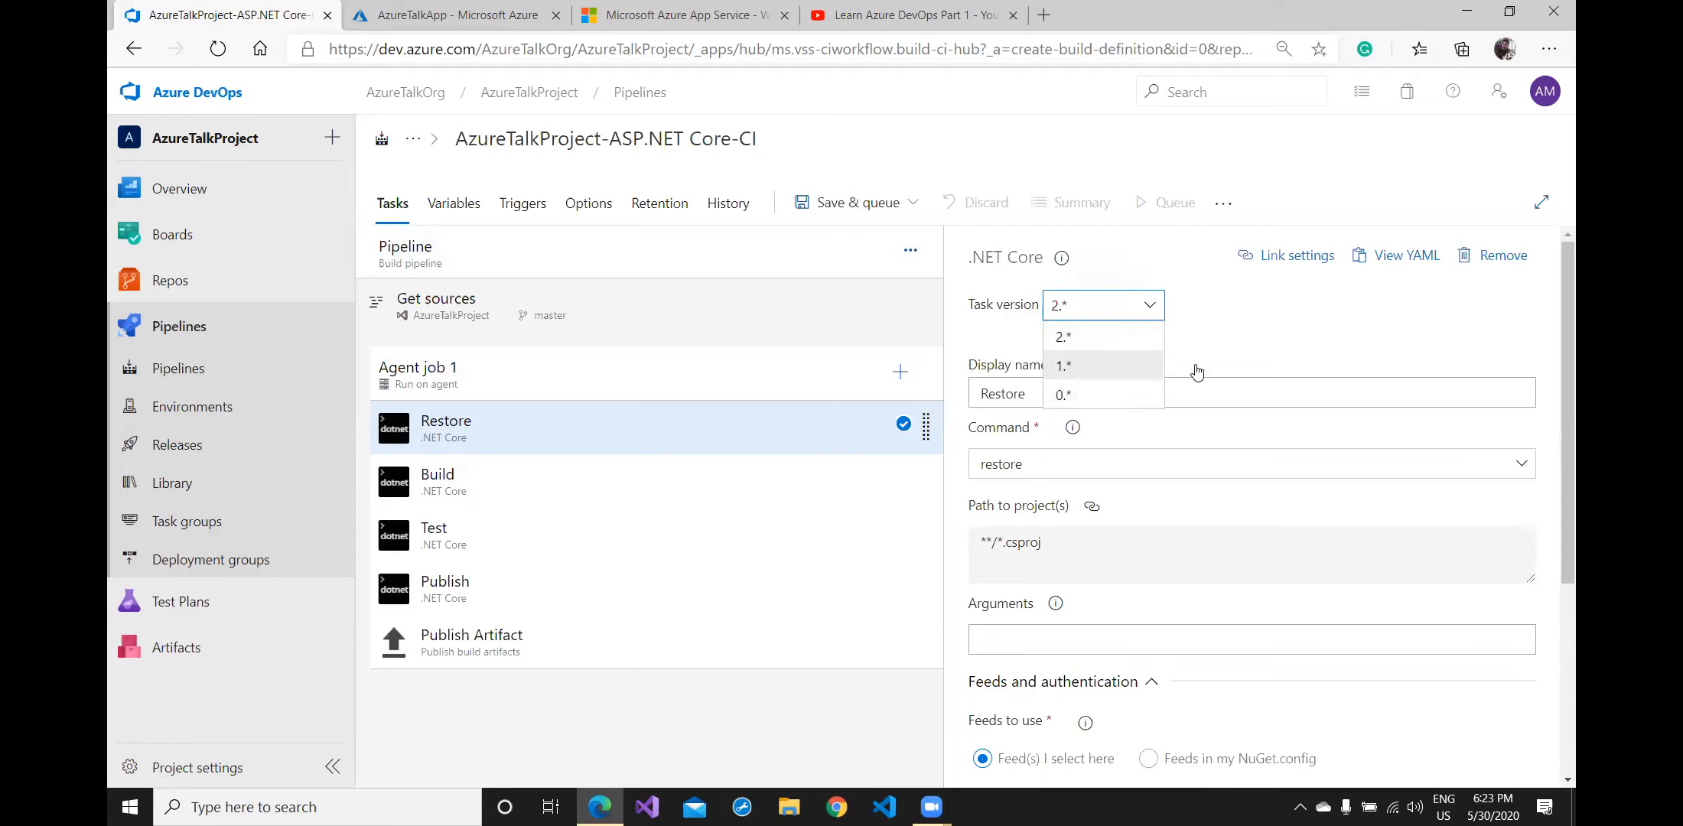
left_click(1141, 367)
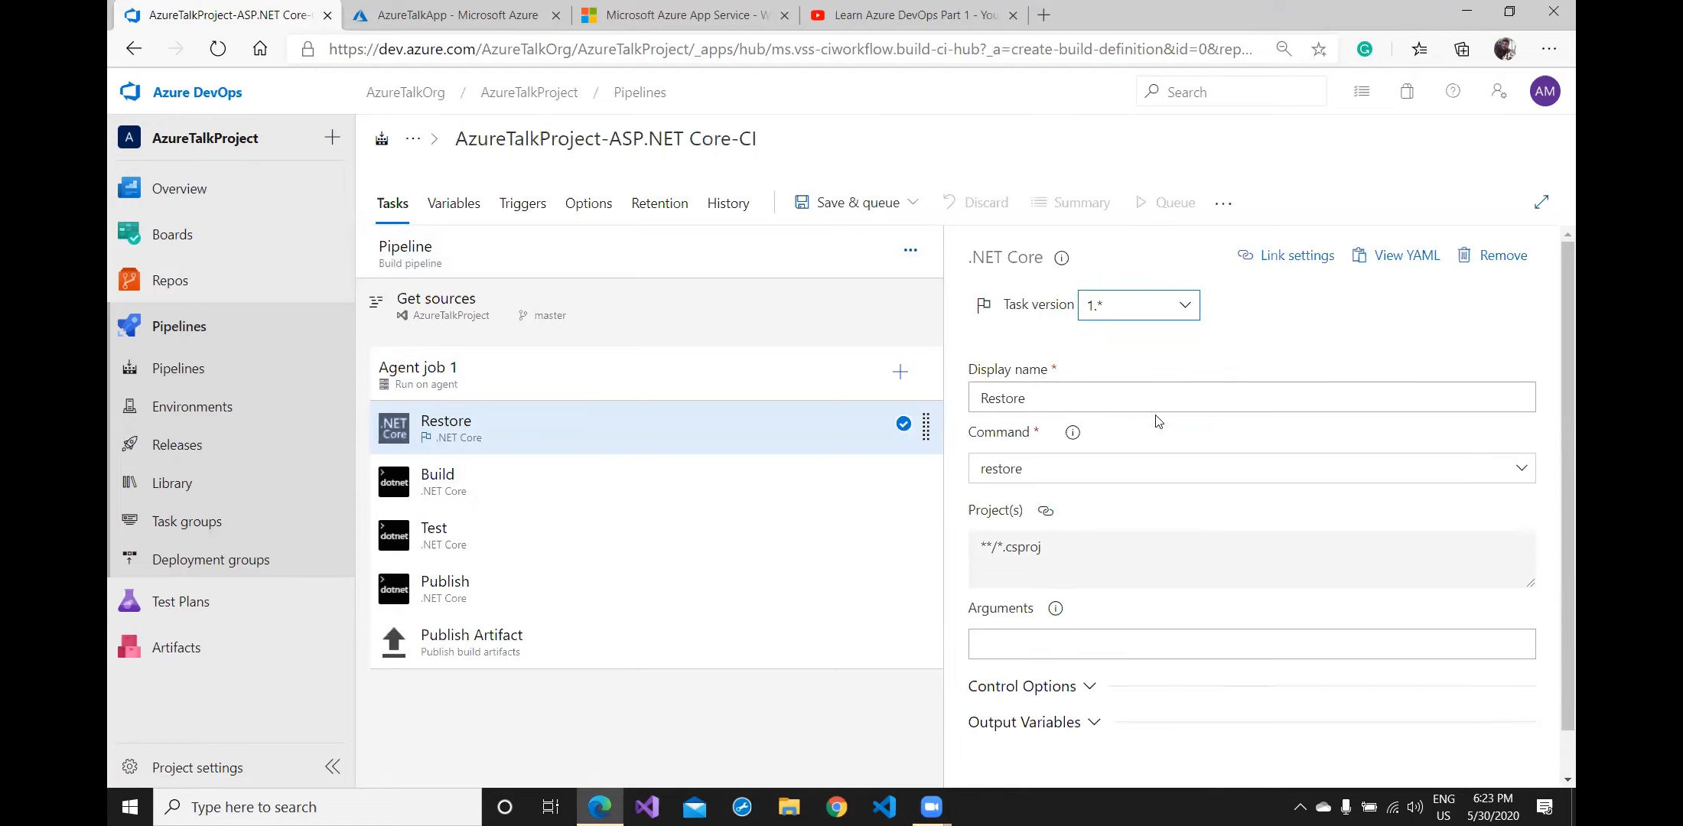
Examine the Restore task's display name, command choices and remaining settings
left_click(1061, 397)
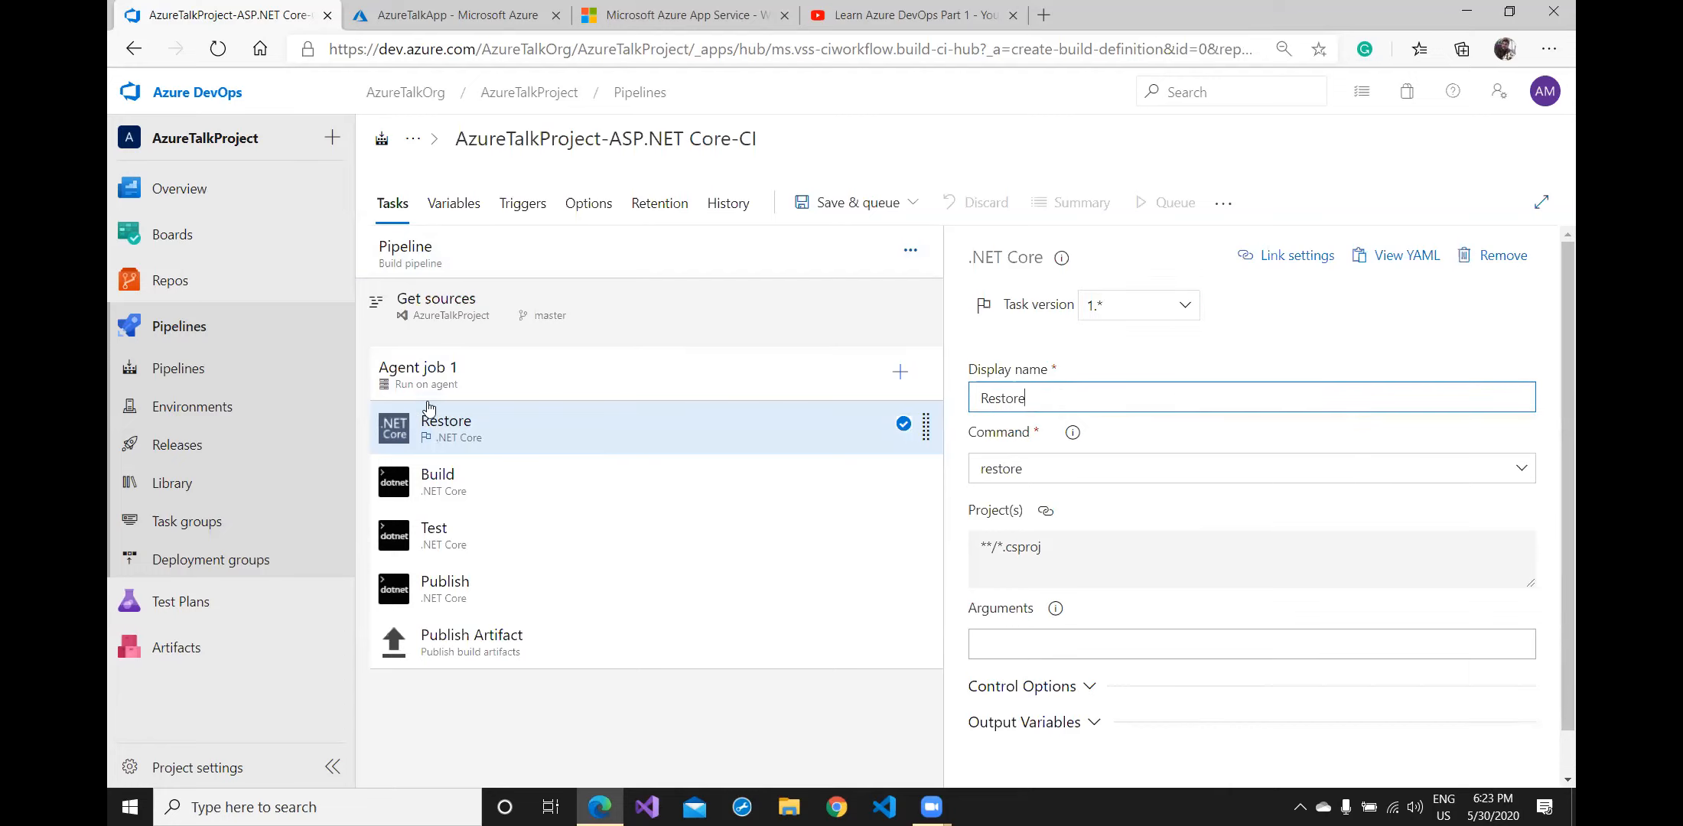
left_click(1153, 465)
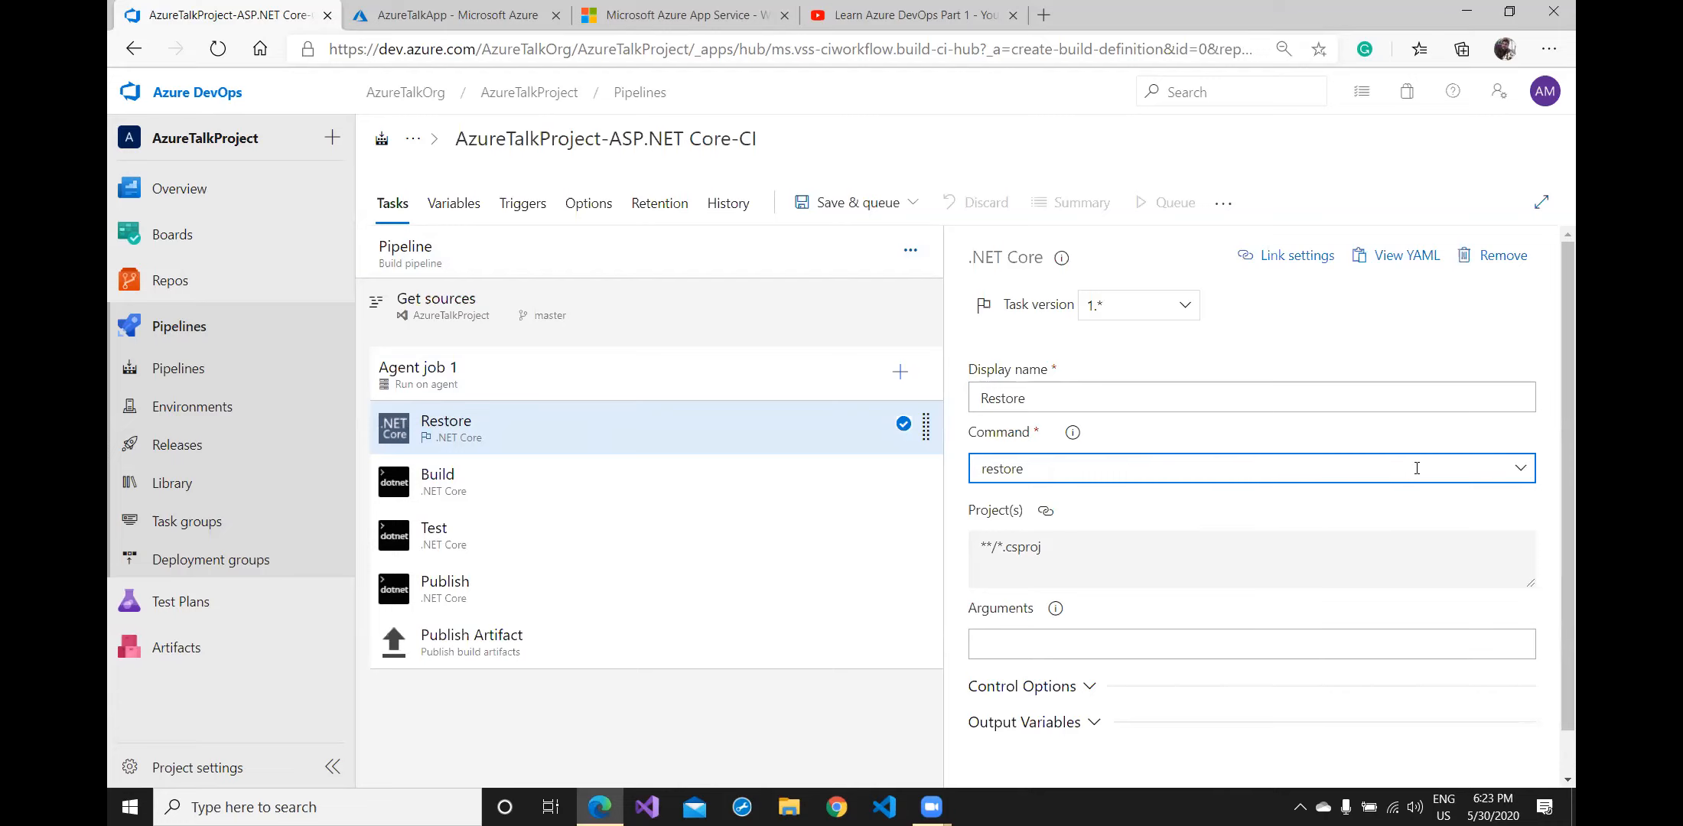
left_click(1520, 472)
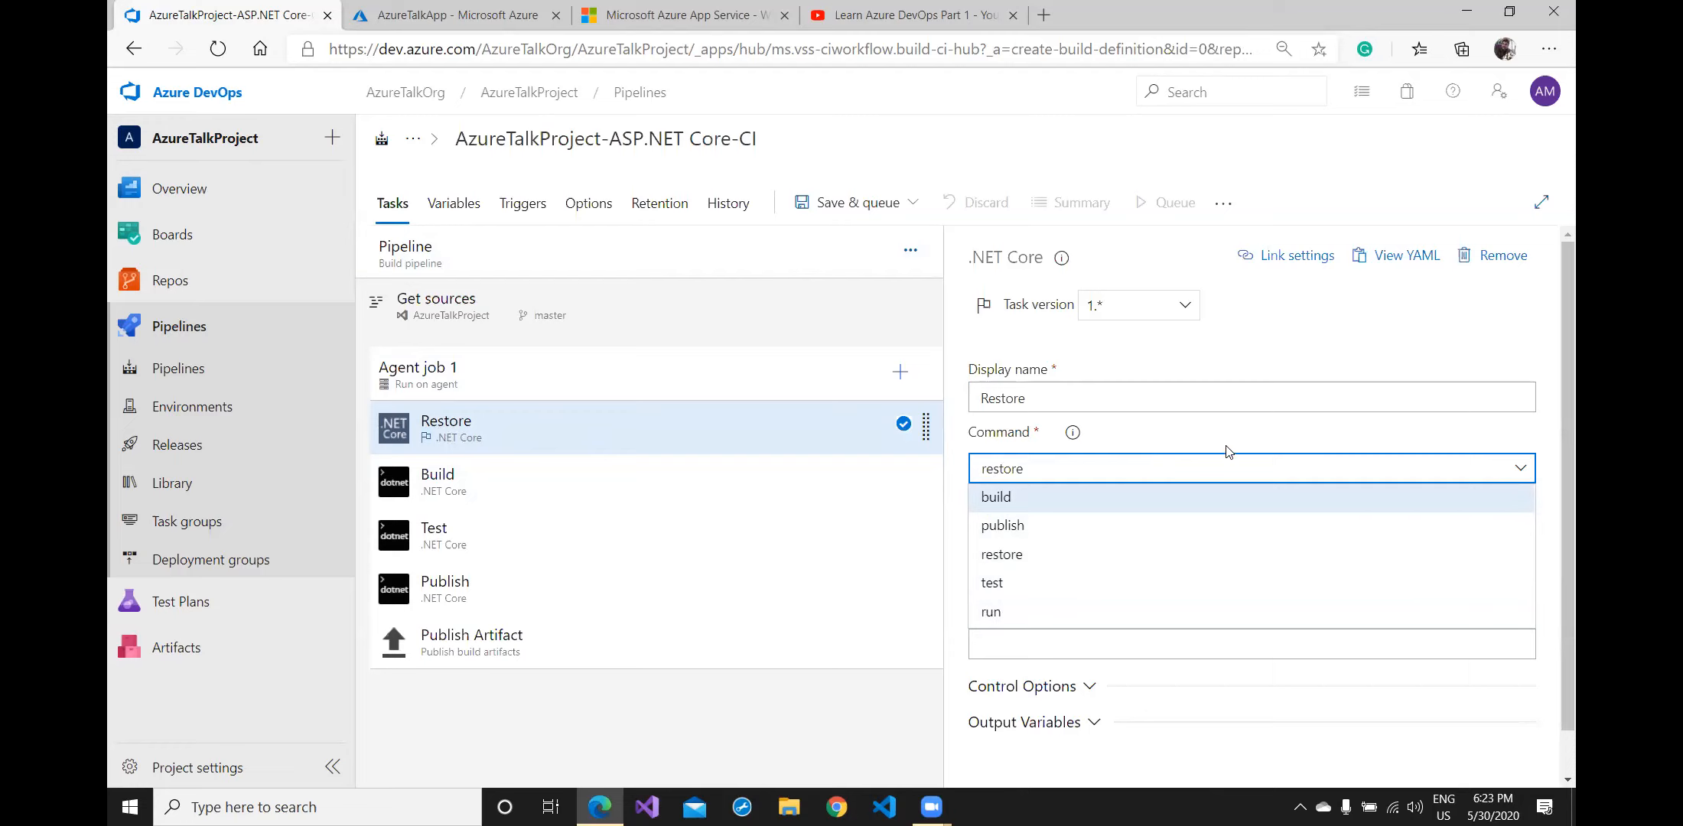
left_click(1254, 437)
scroll(1161, 556, "down", 1)
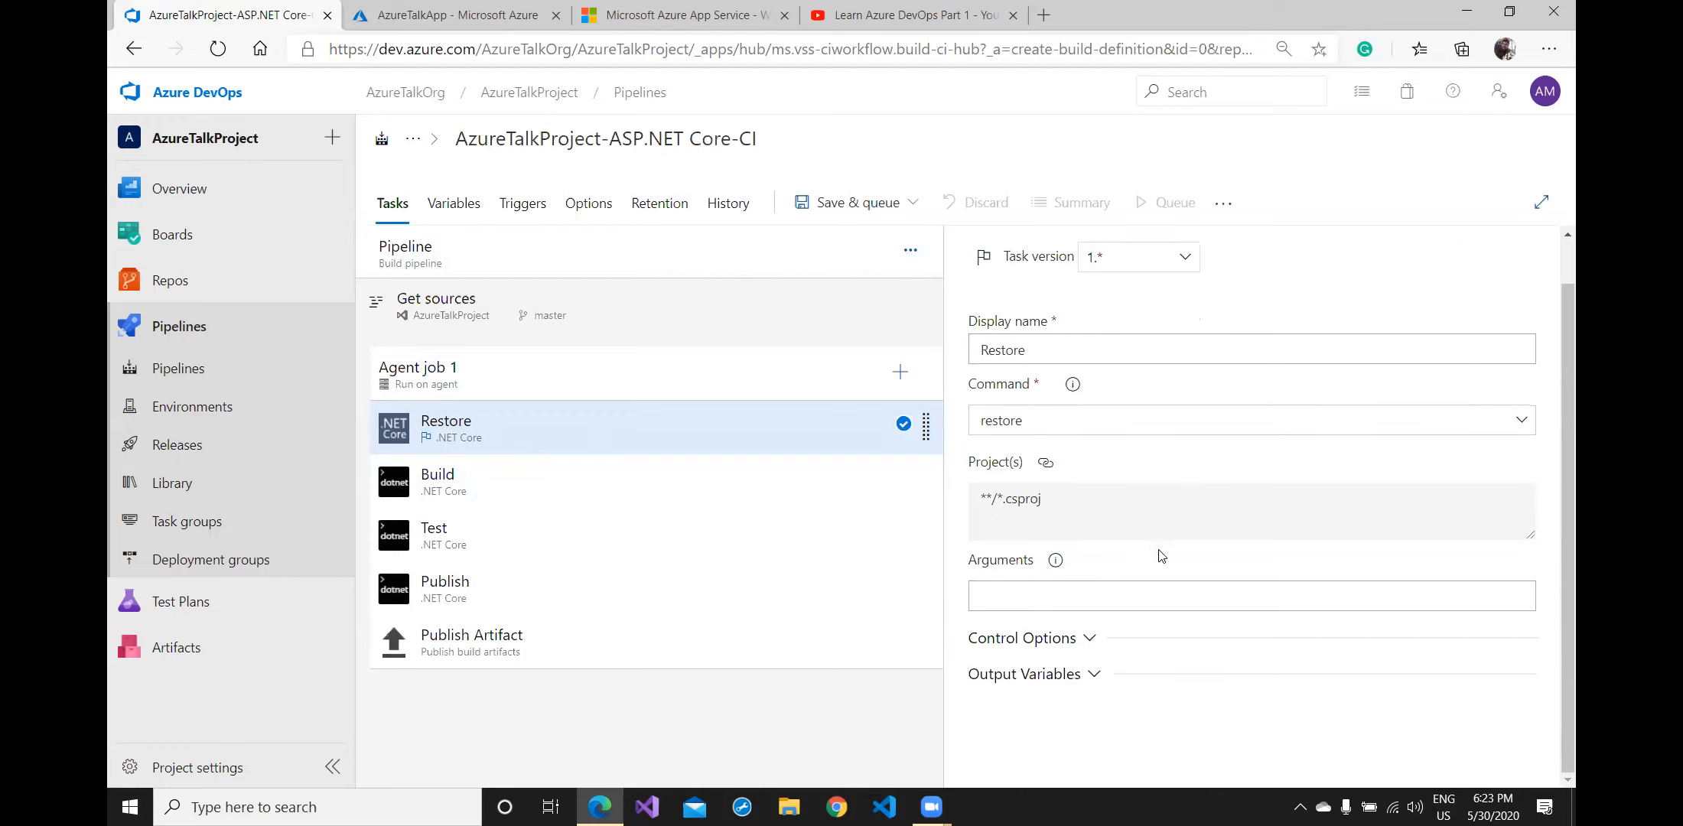
Review the settings of the Build, Test and Publish tasks, including the Publish task's output arguments
left_click(468, 486)
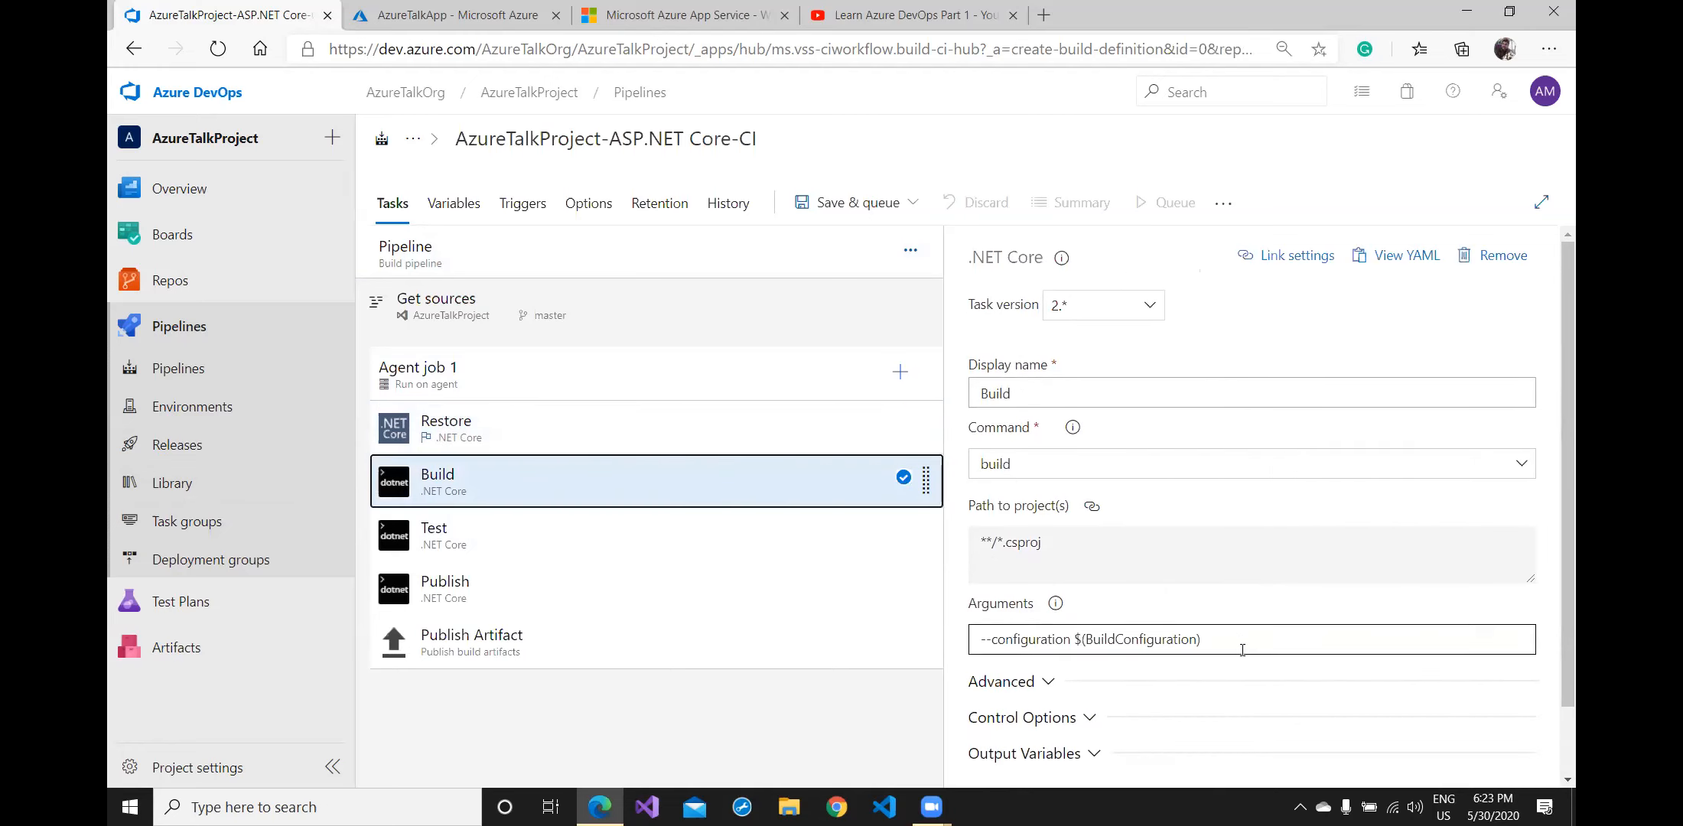
left_click(499, 548)
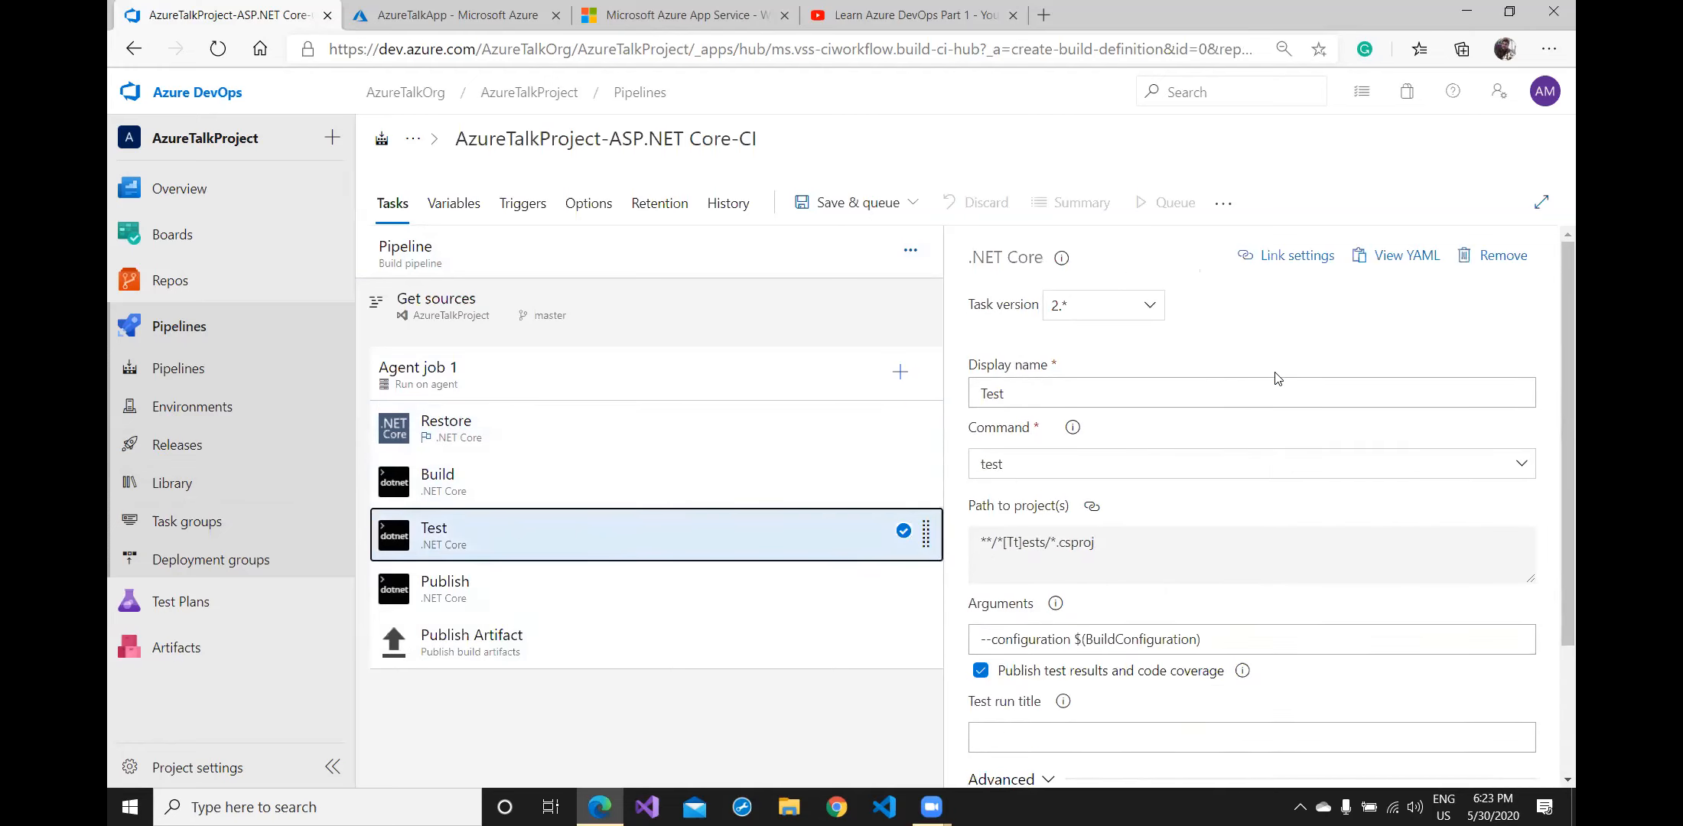
left_click(547, 598)
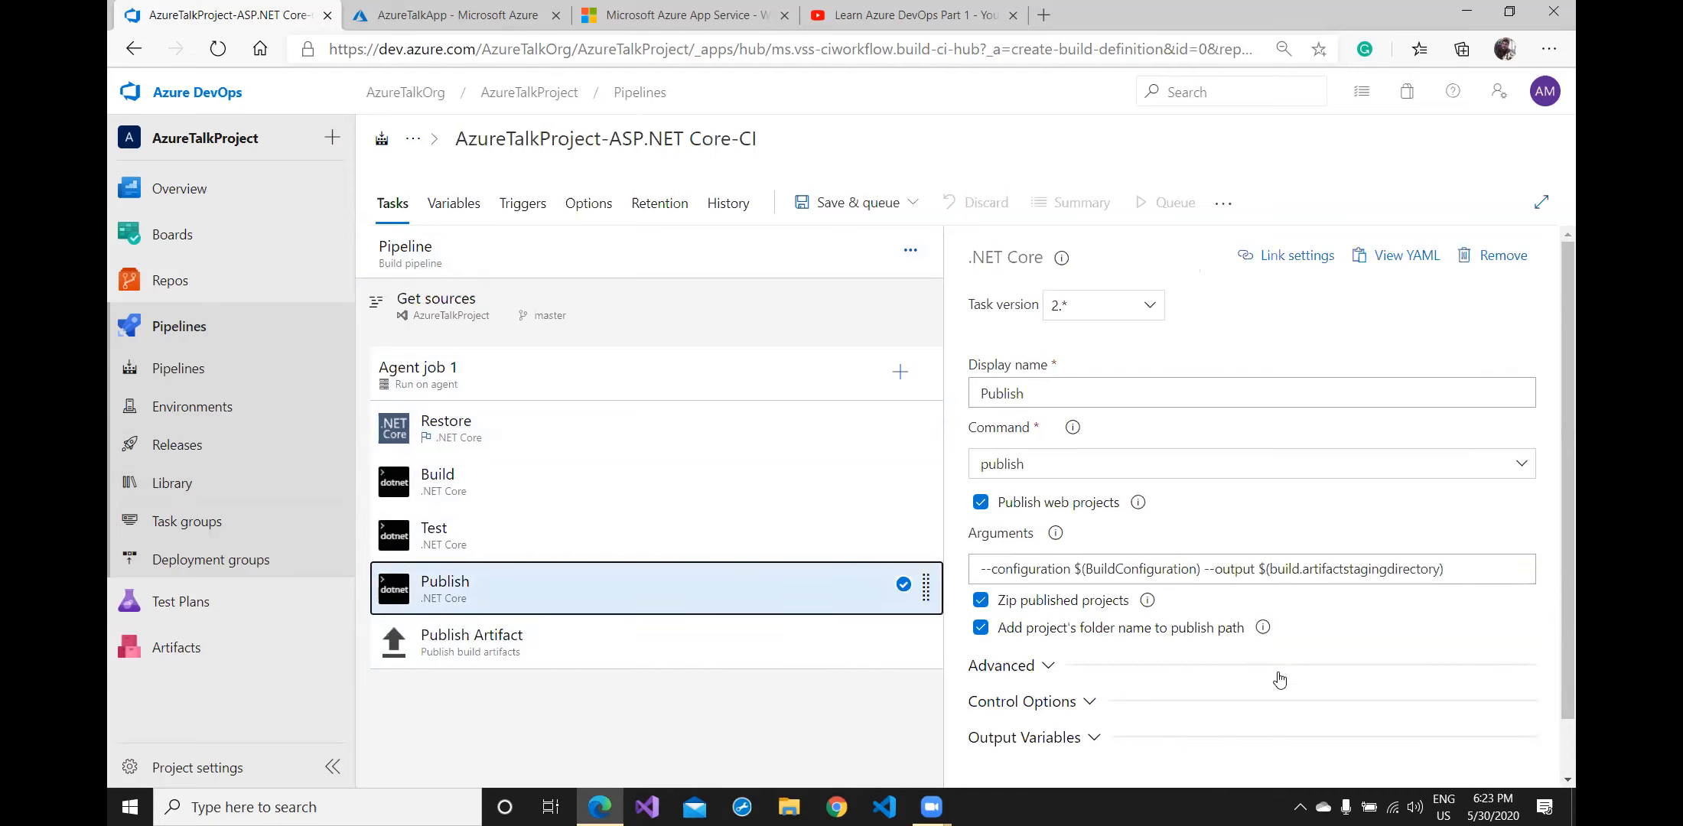
left_click_drag(1480, 572, 922, 559)
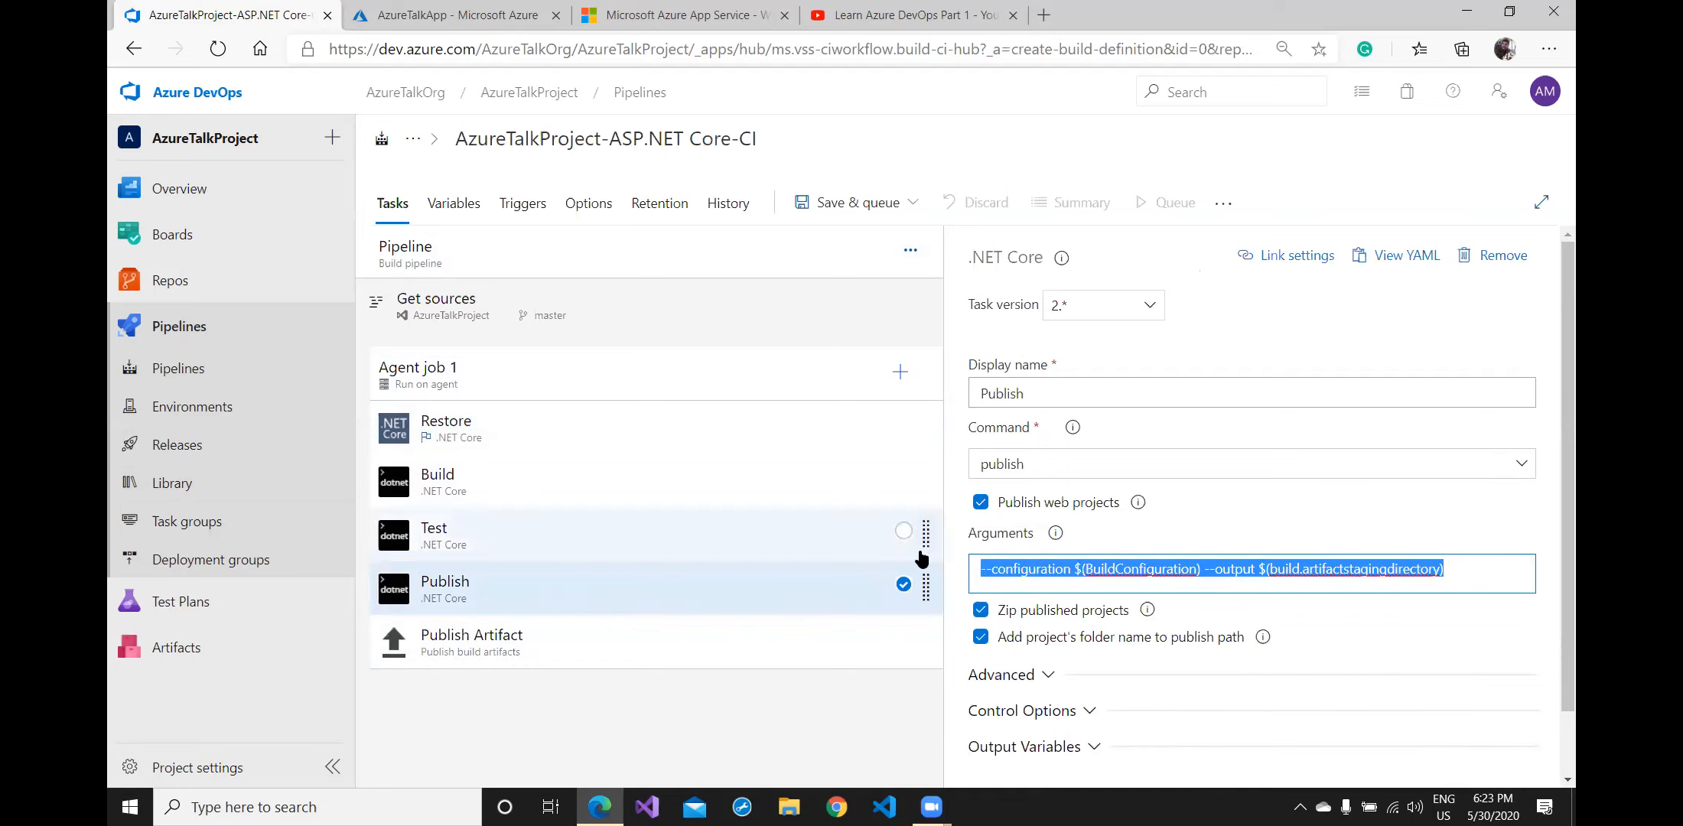
left_click(1431, 500)
left_click_drag(1260, 569, 1456, 566)
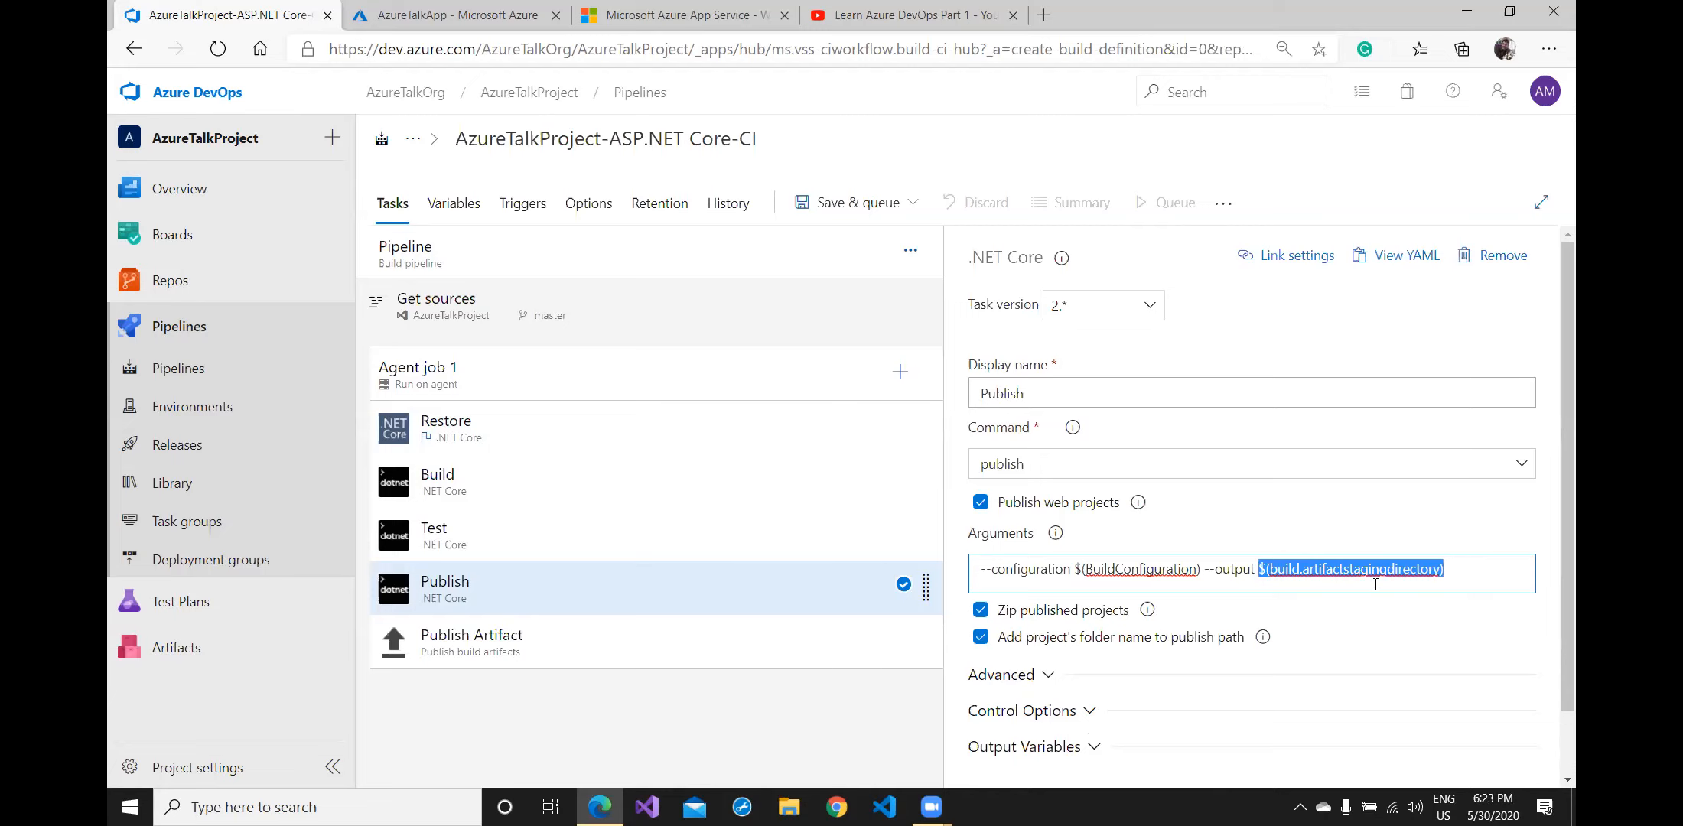
left_click(1387, 524)
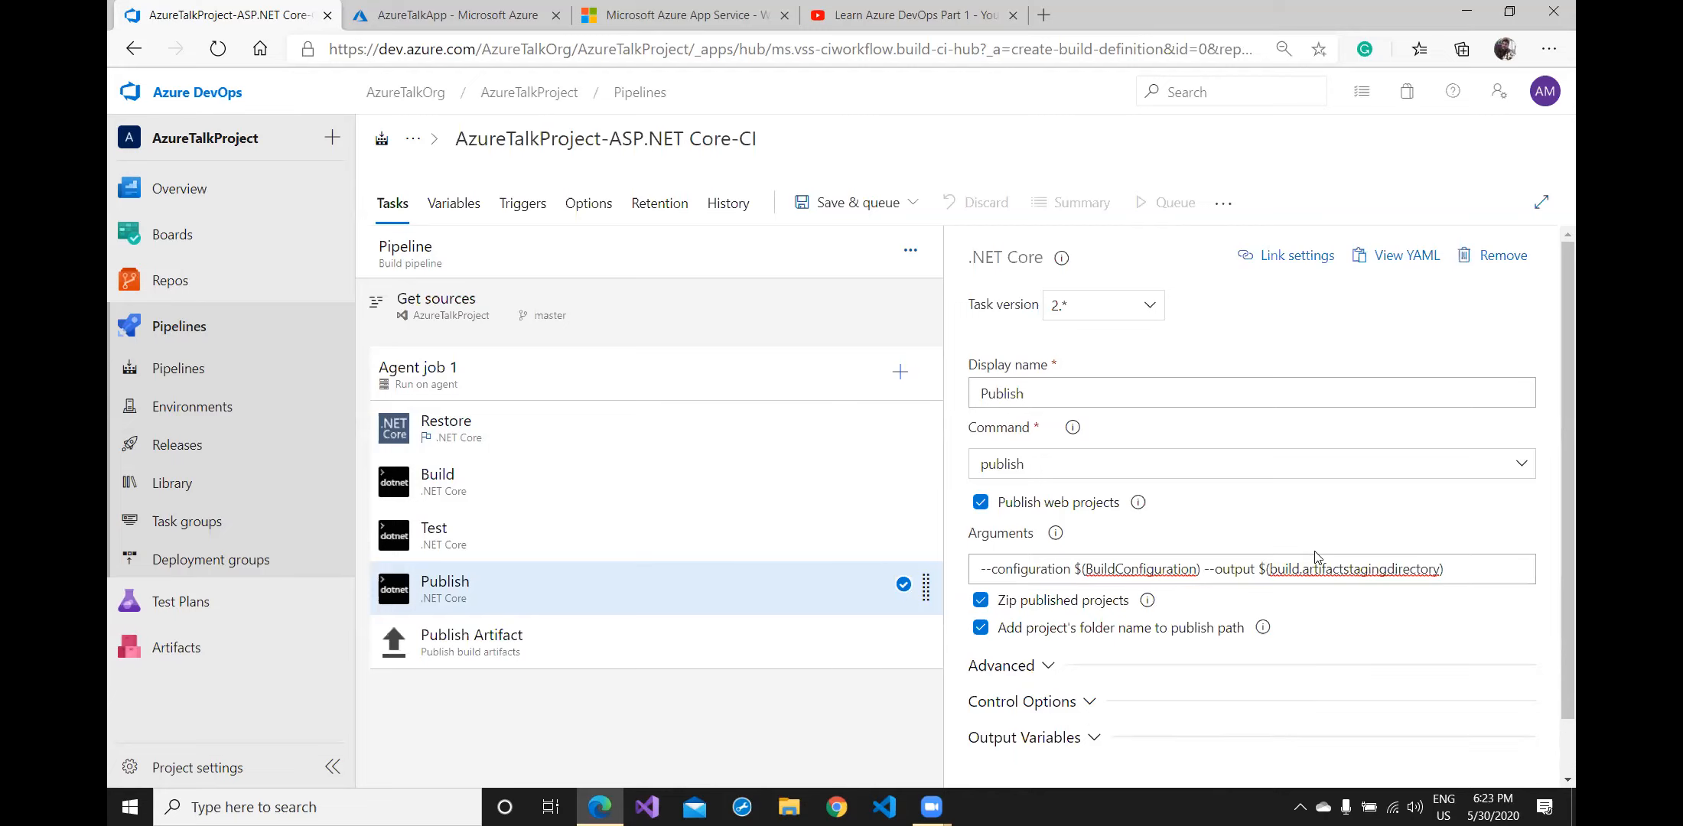
Review the pipeline variables and the Publish Artifact task's publish path, artifact name and publish location
left_click(459, 214)
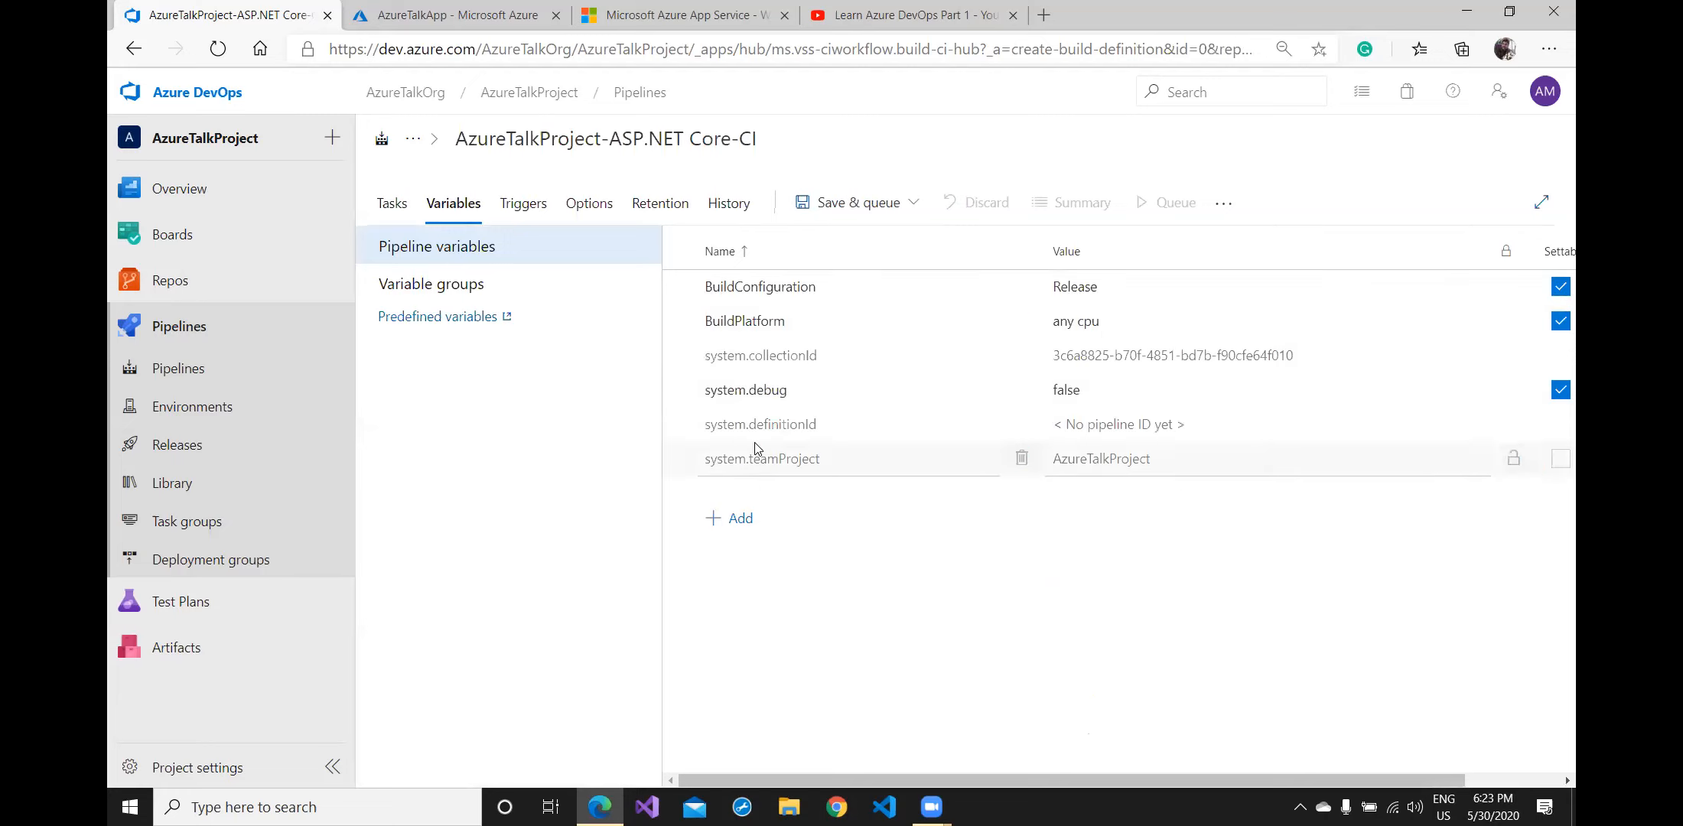
left_click(392, 205)
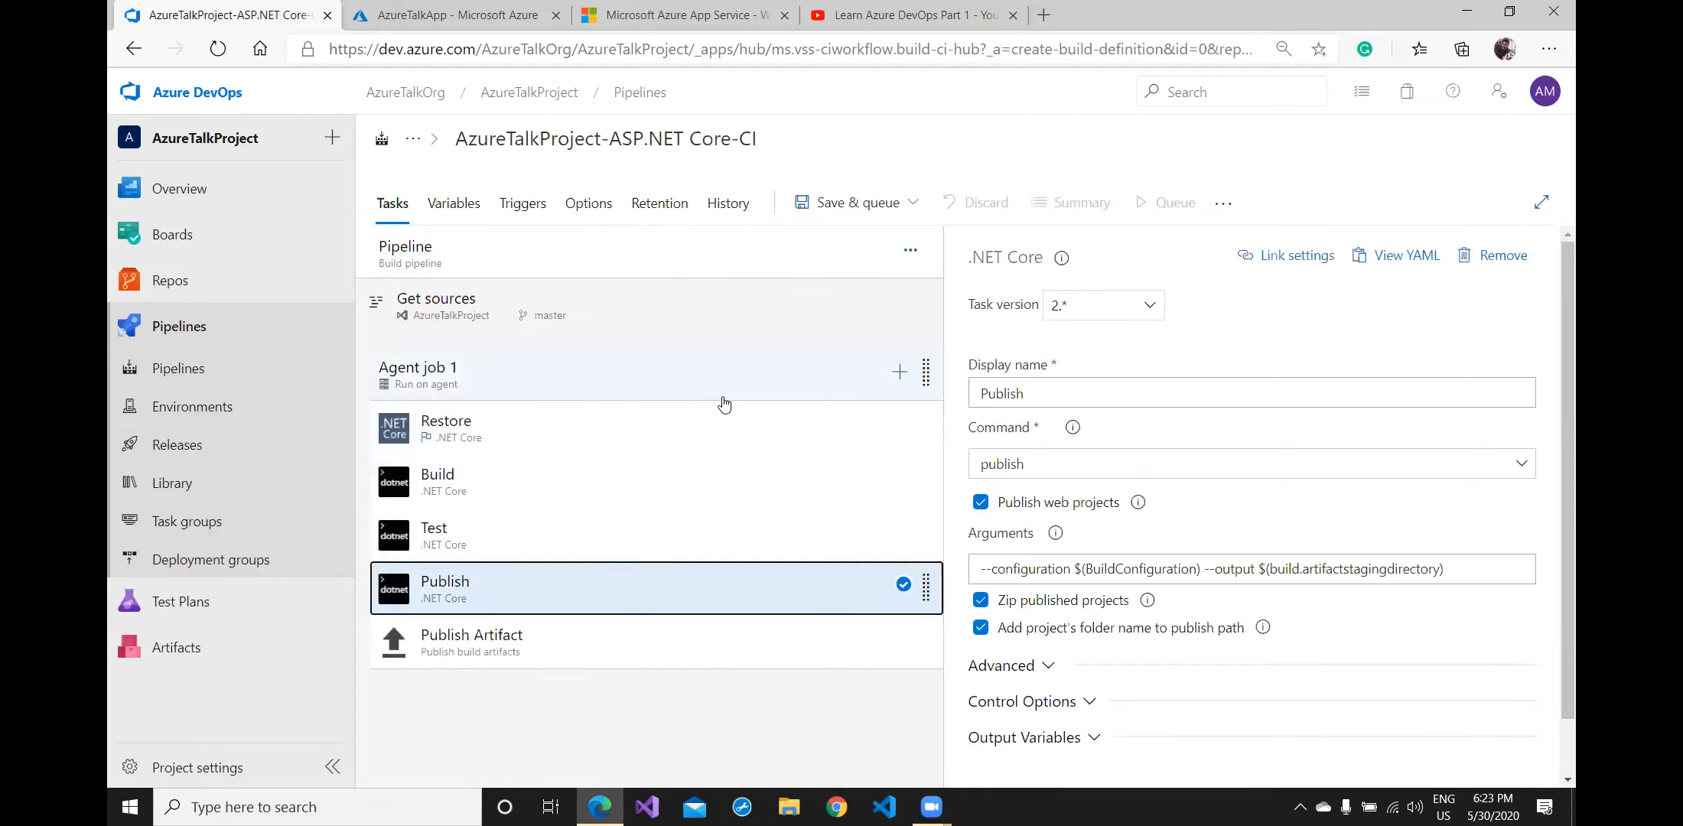
left_click(497, 641)
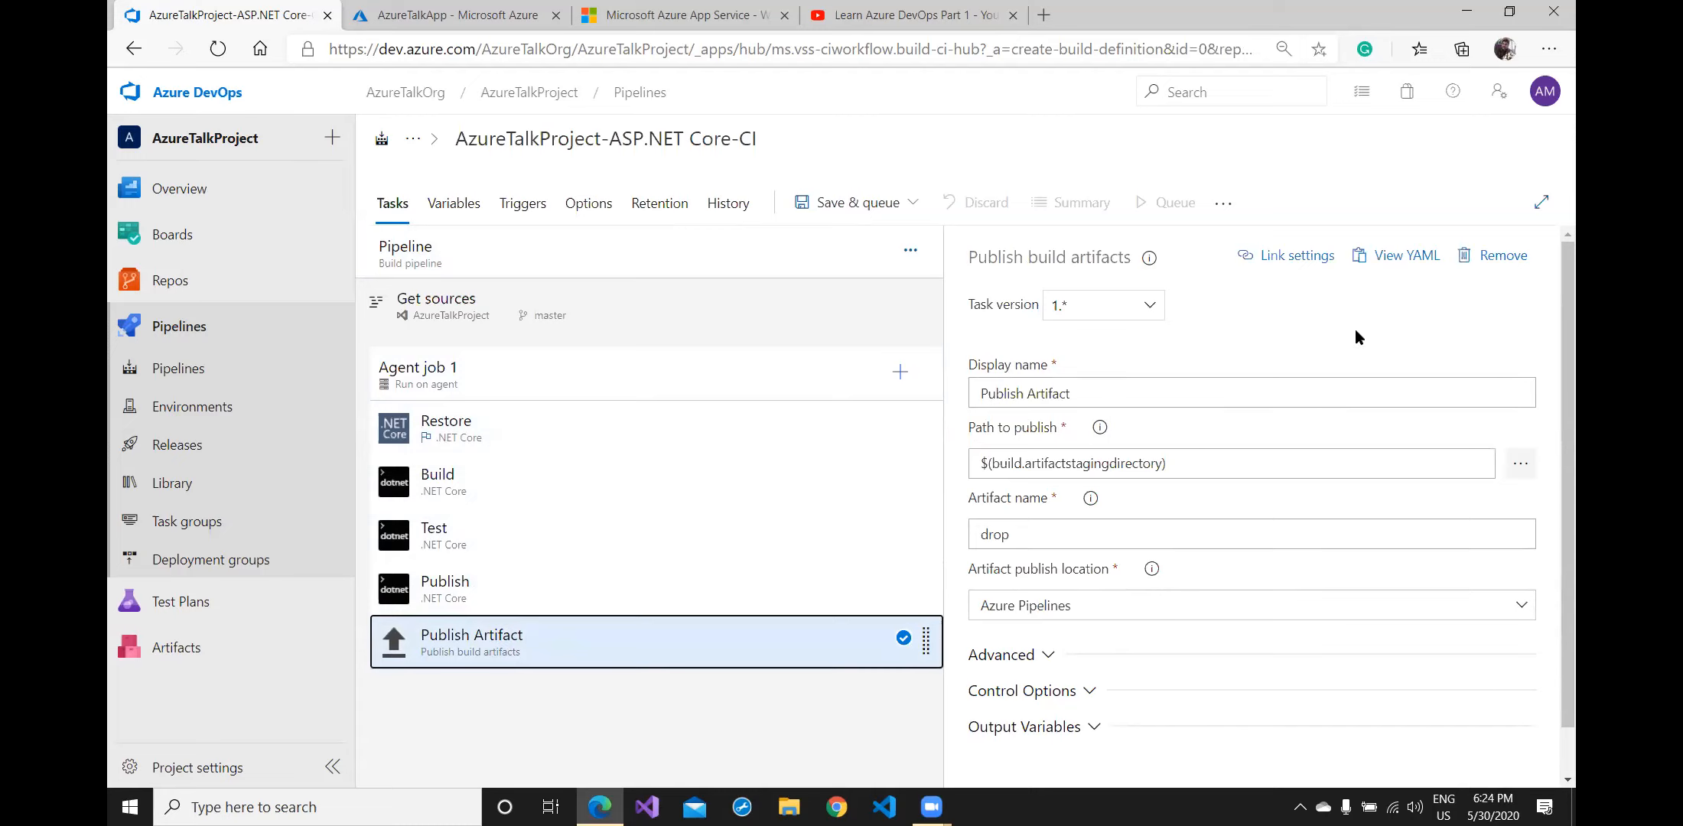
left_click(1032, 534)
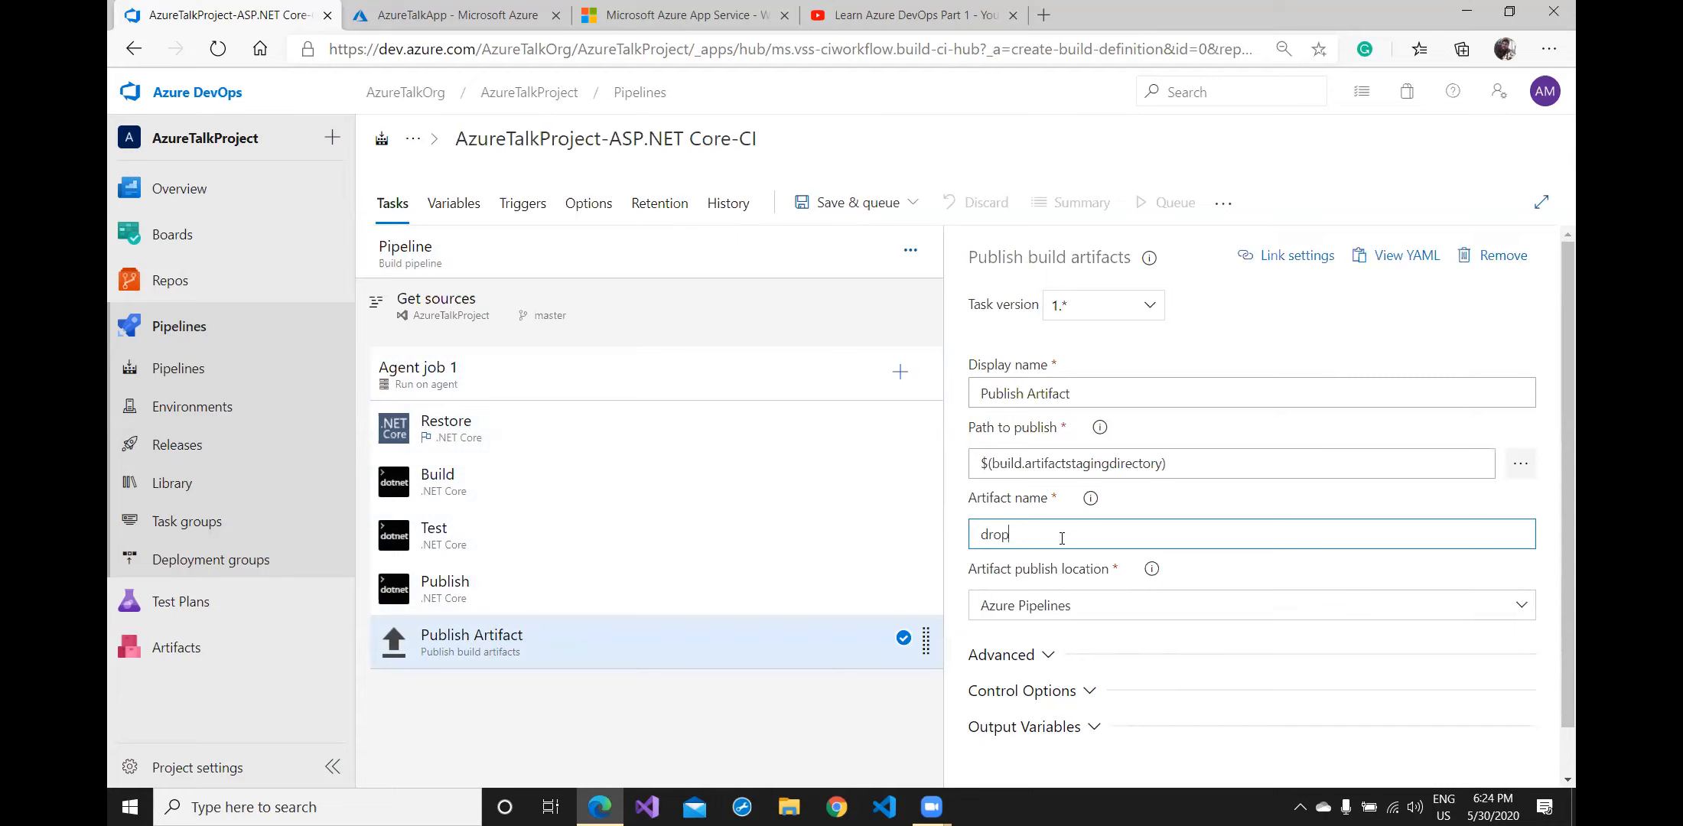
double_click(1073, 538)
left_click(1255, 512)
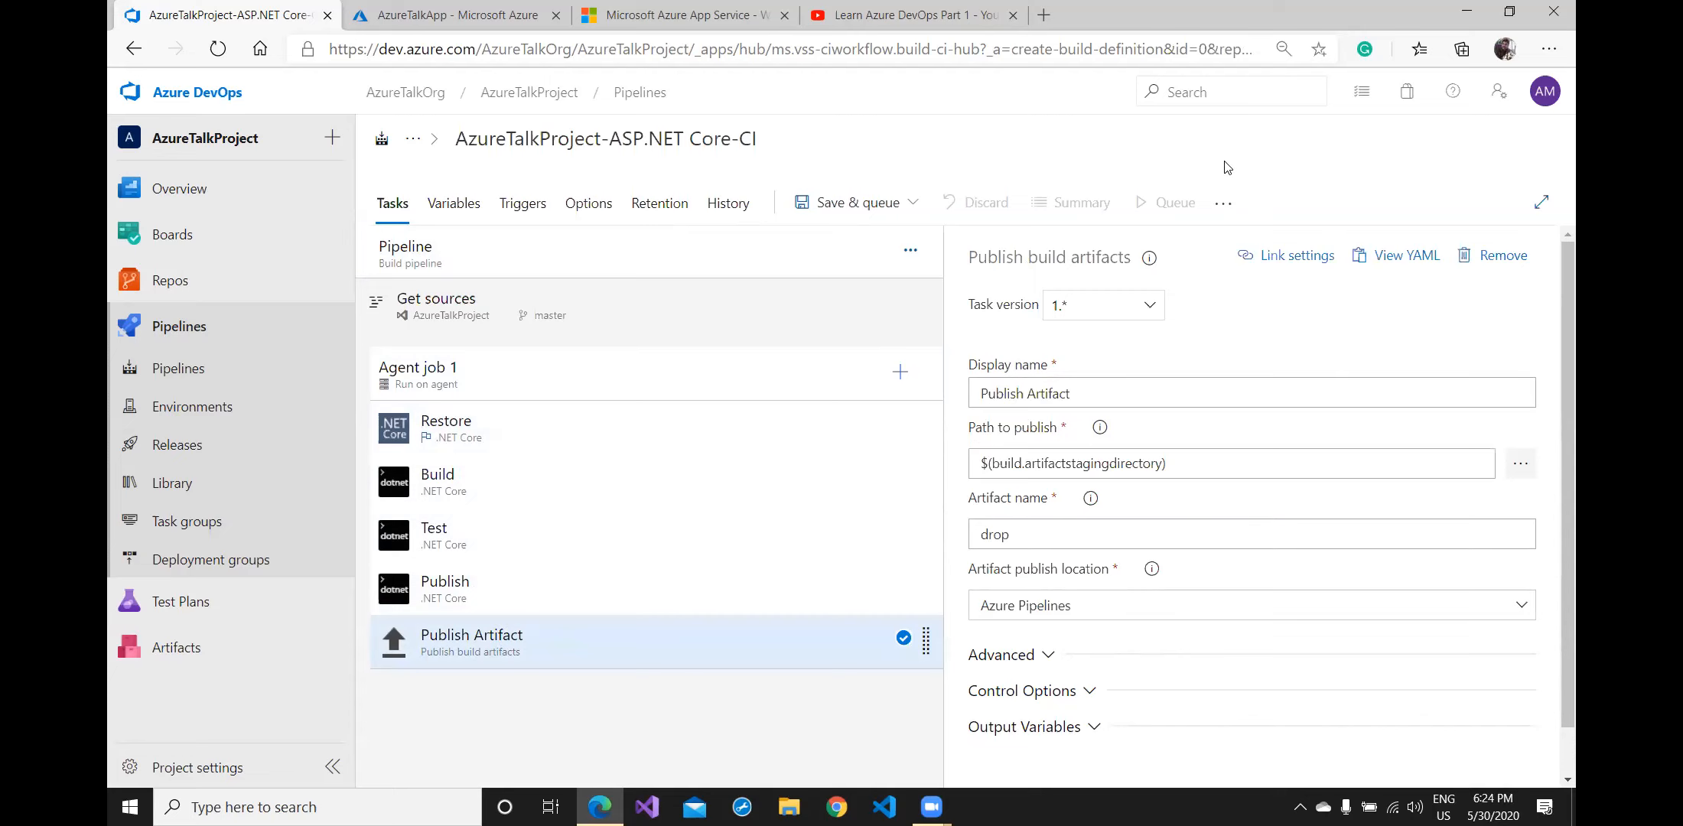
Enable continuous integration for the AzureTalkProject repository in the pipeline's triggers
left_click(458, 205)
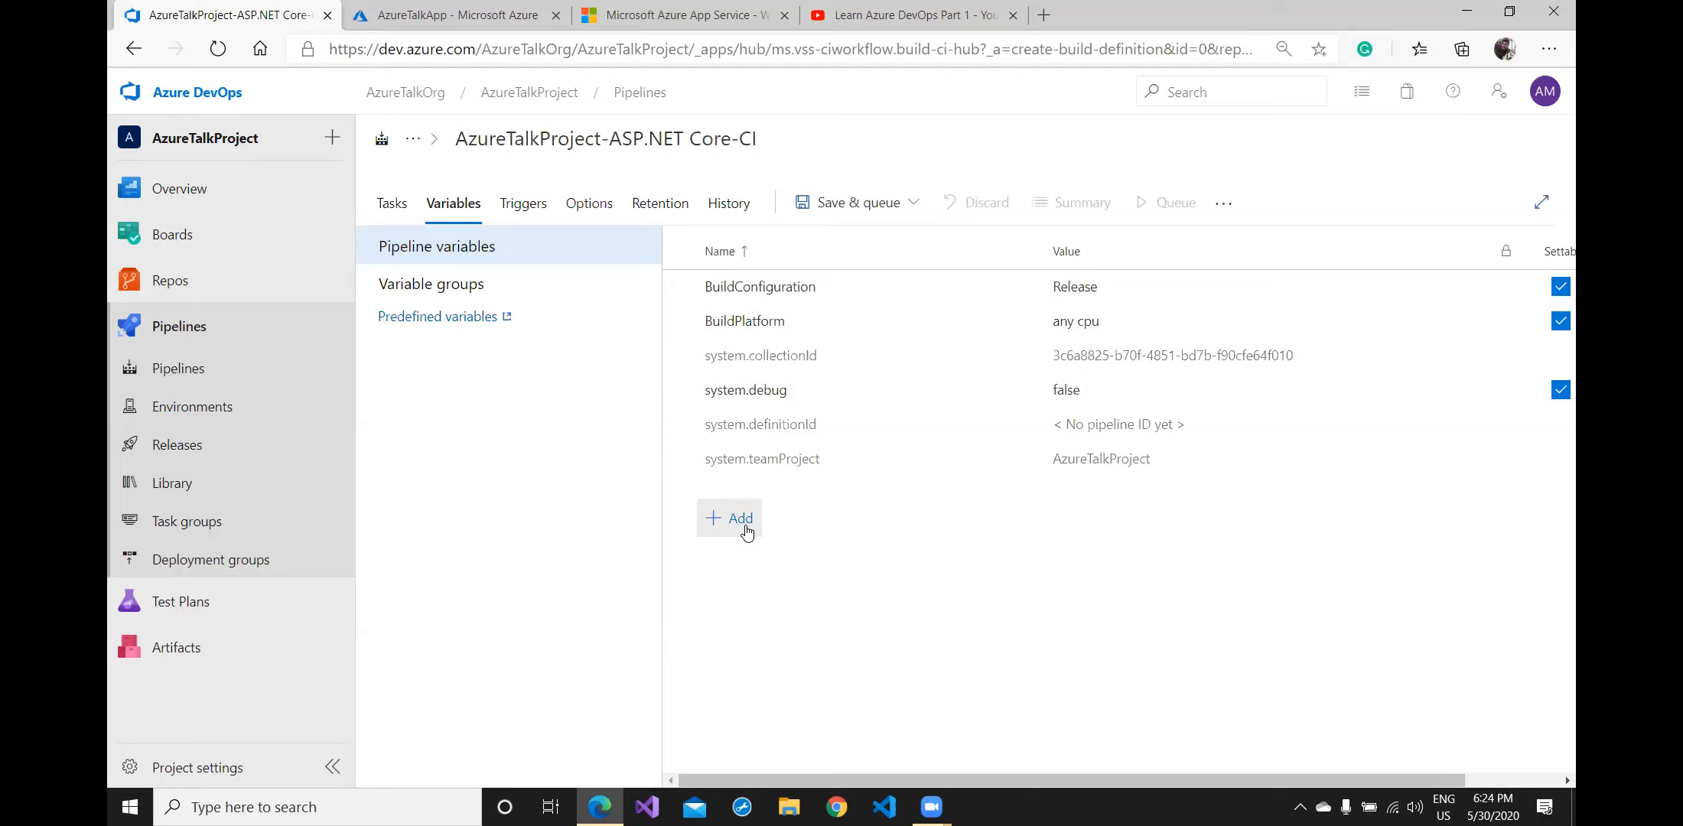
left_click(536, 208)
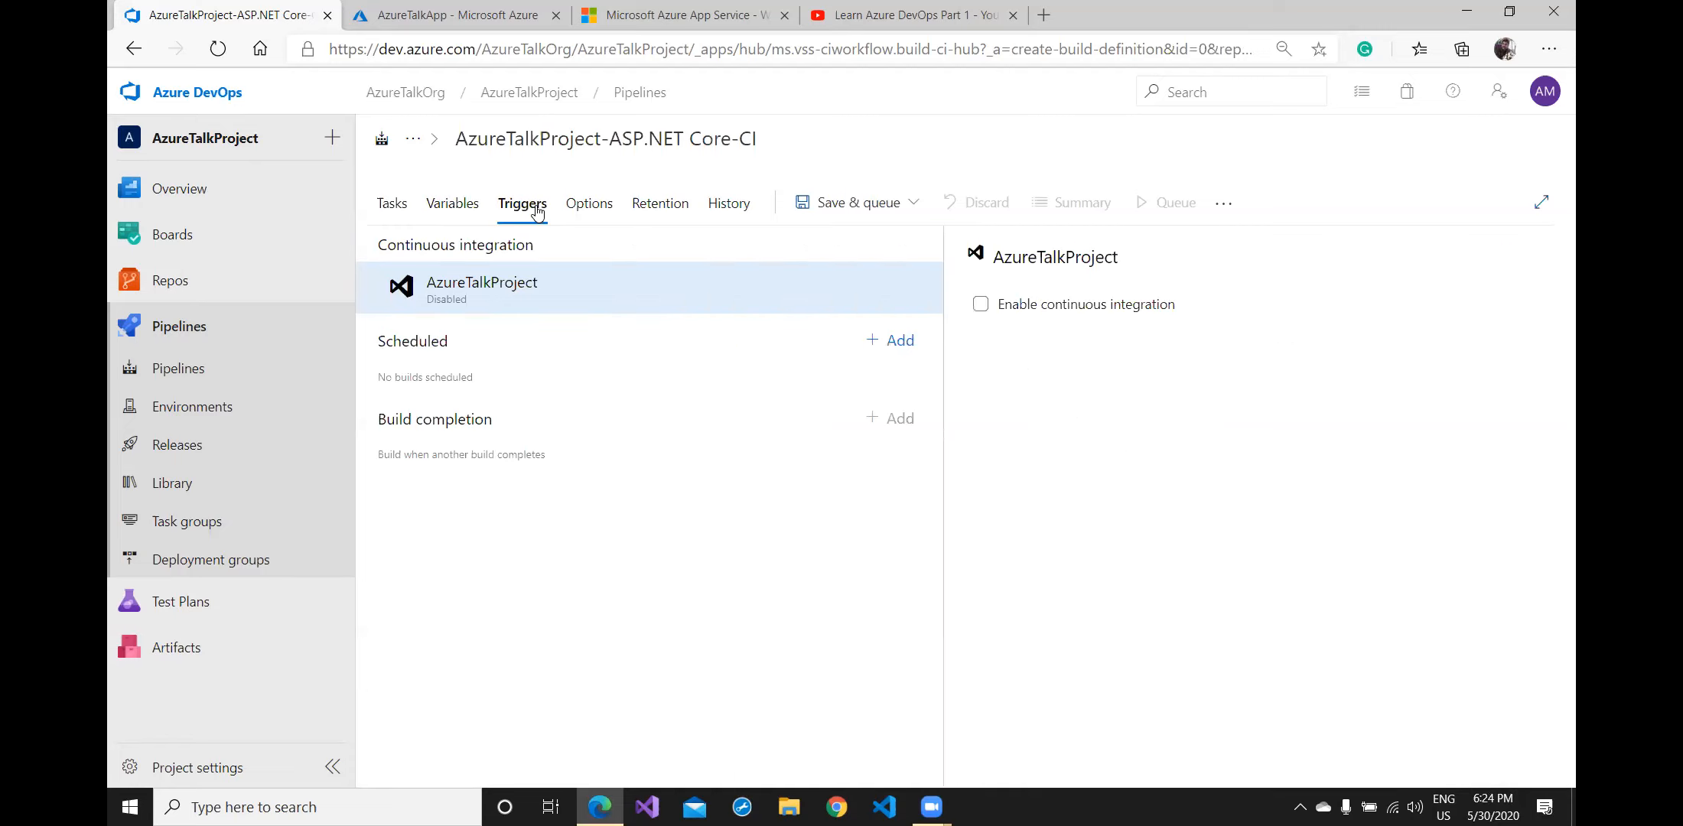
left_click(982, 307)
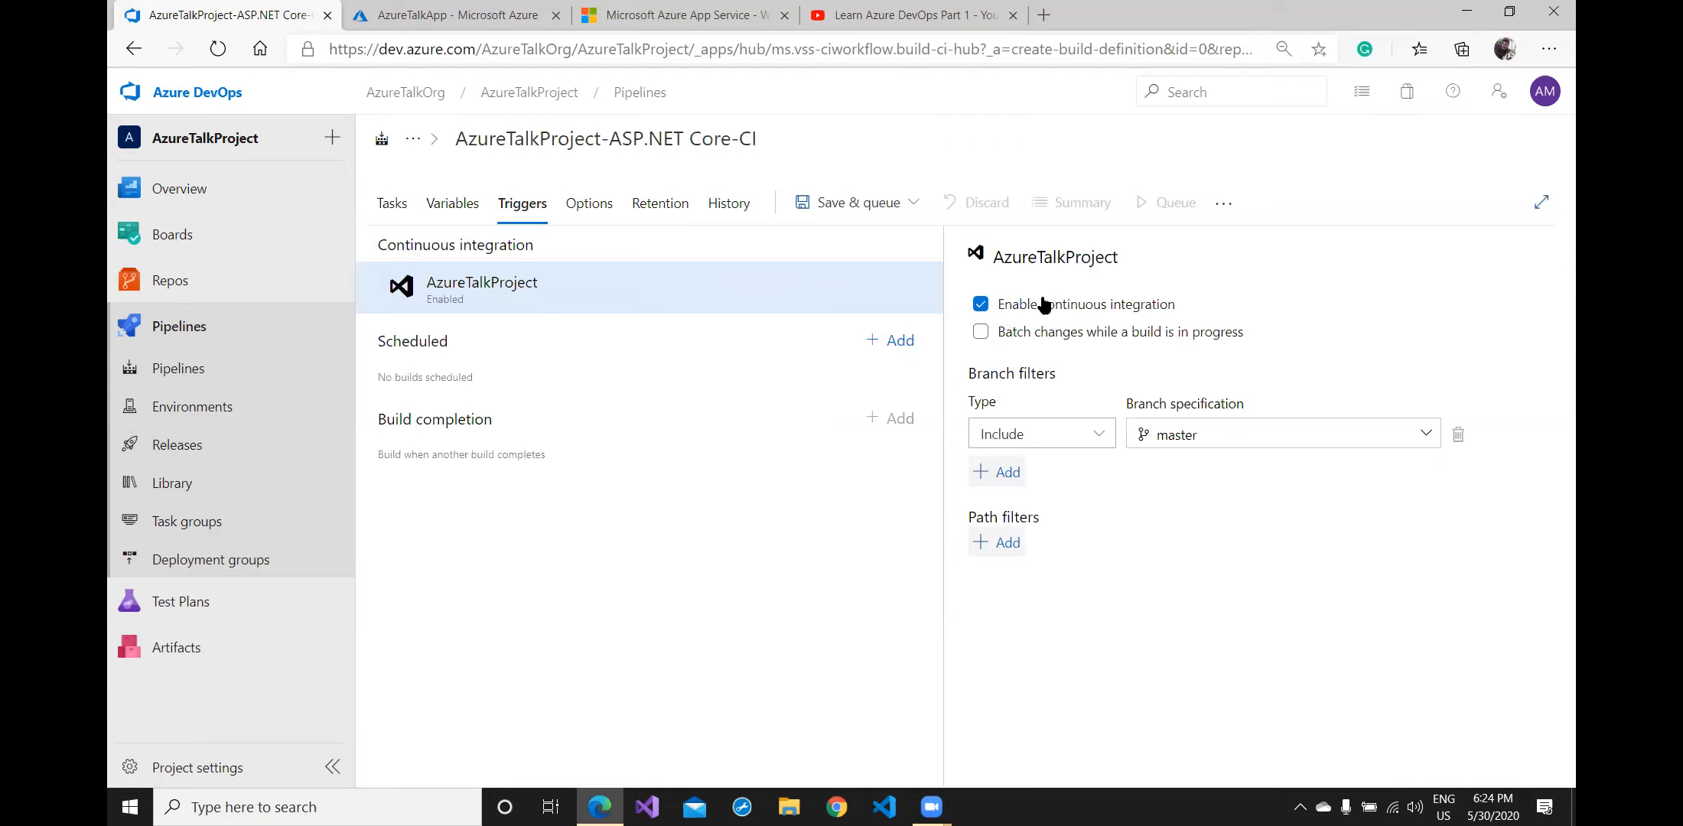
Review the pipeline's build properties and job options, its retention settings and its change history
left_click(611, 207)
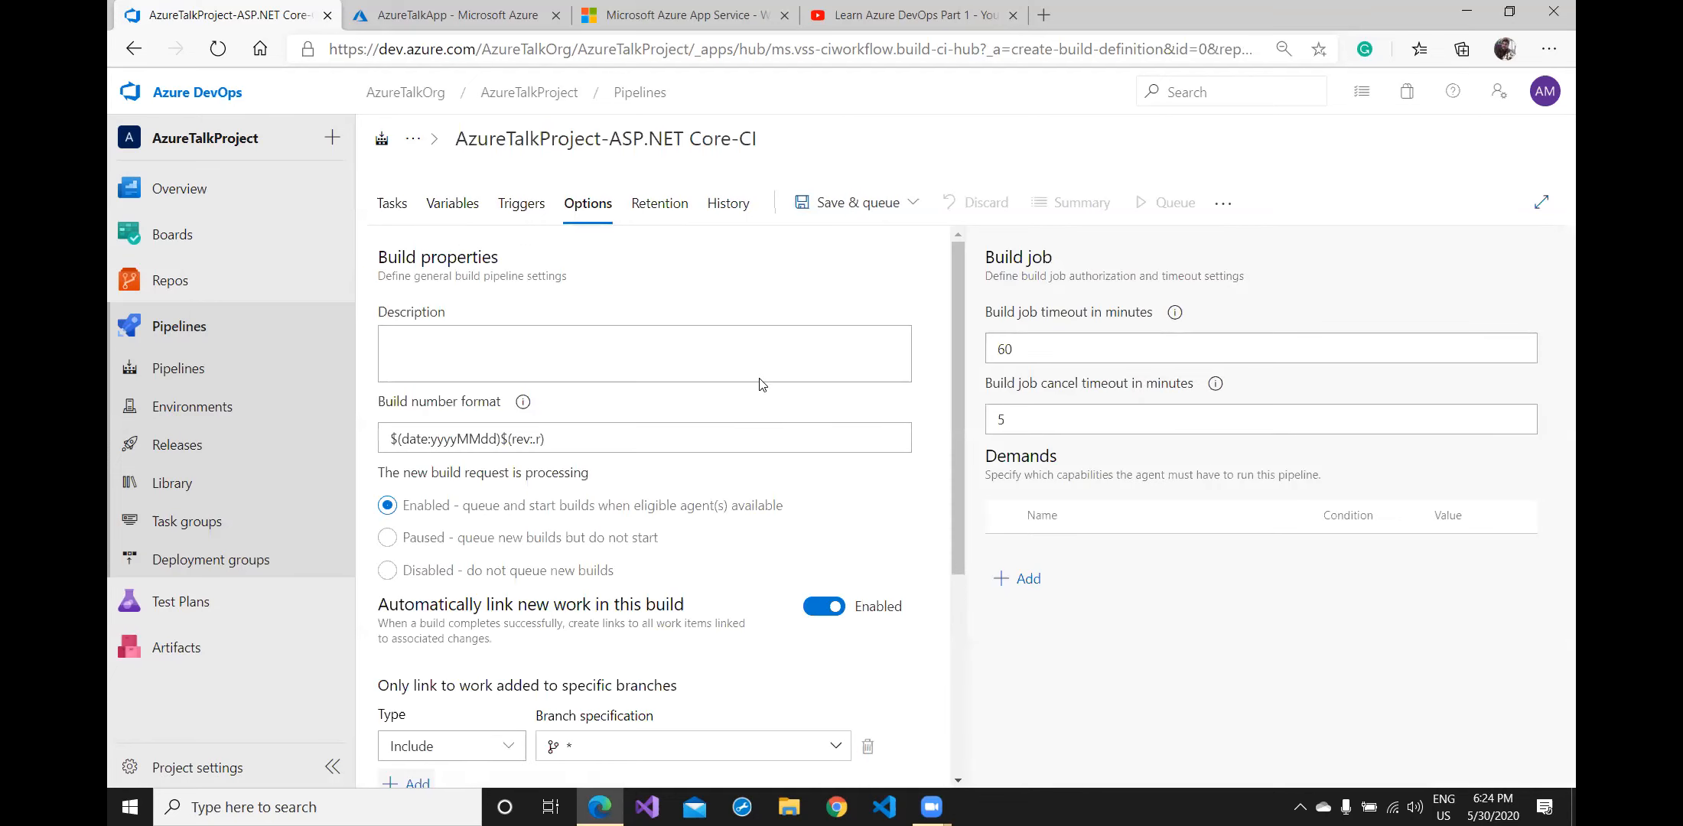
scroll(763, 382, "down", 5)
scroll(747, 463, "up", 5)
left_click(663, 204)
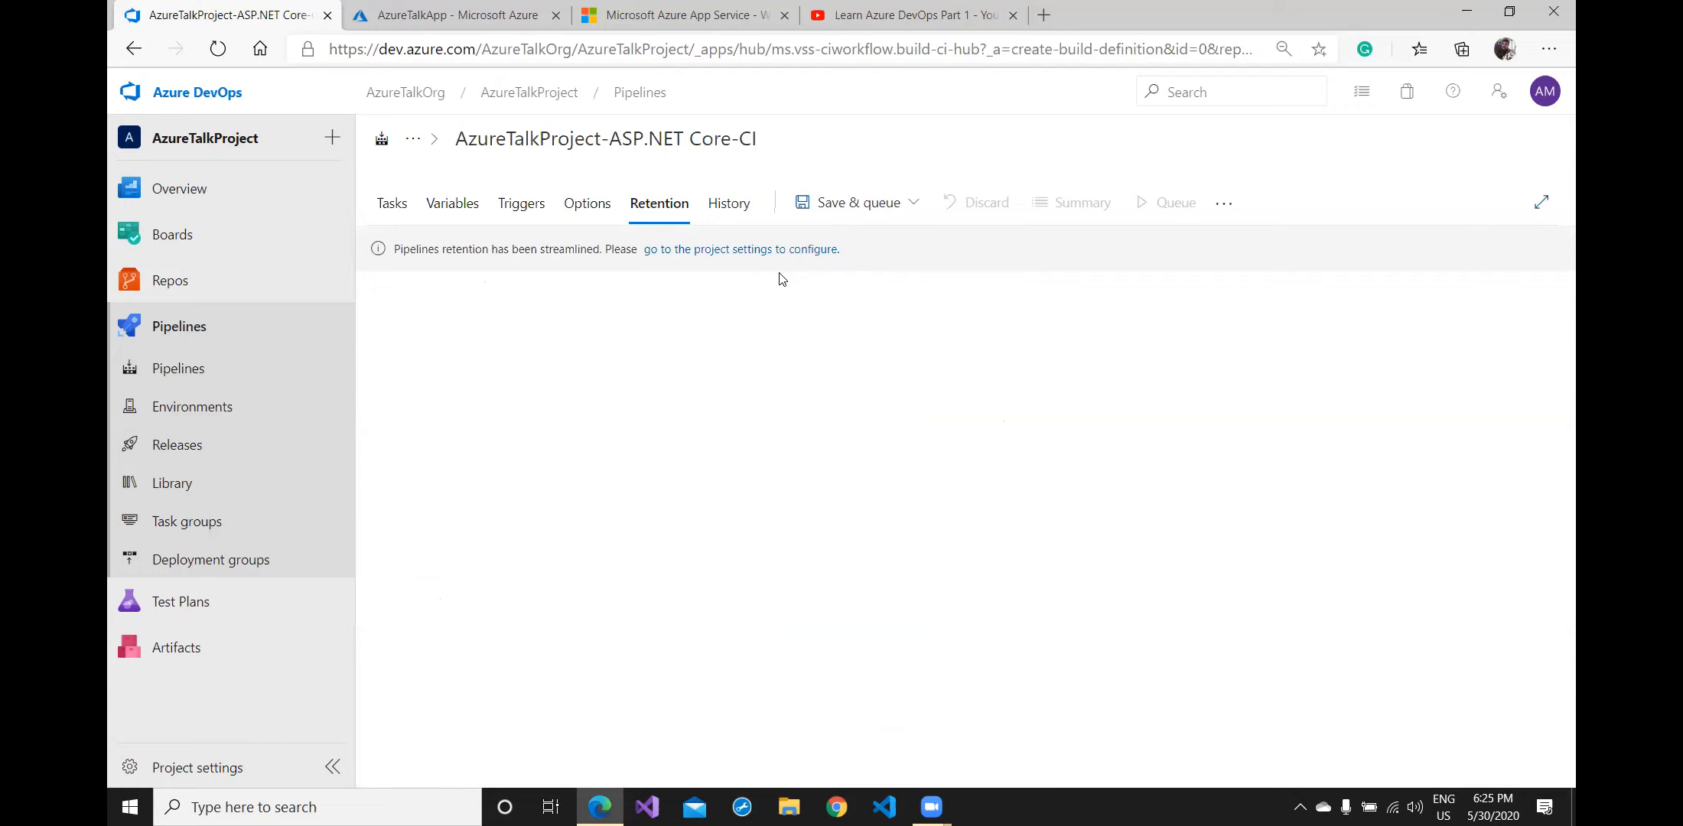
left_click(738, 208)
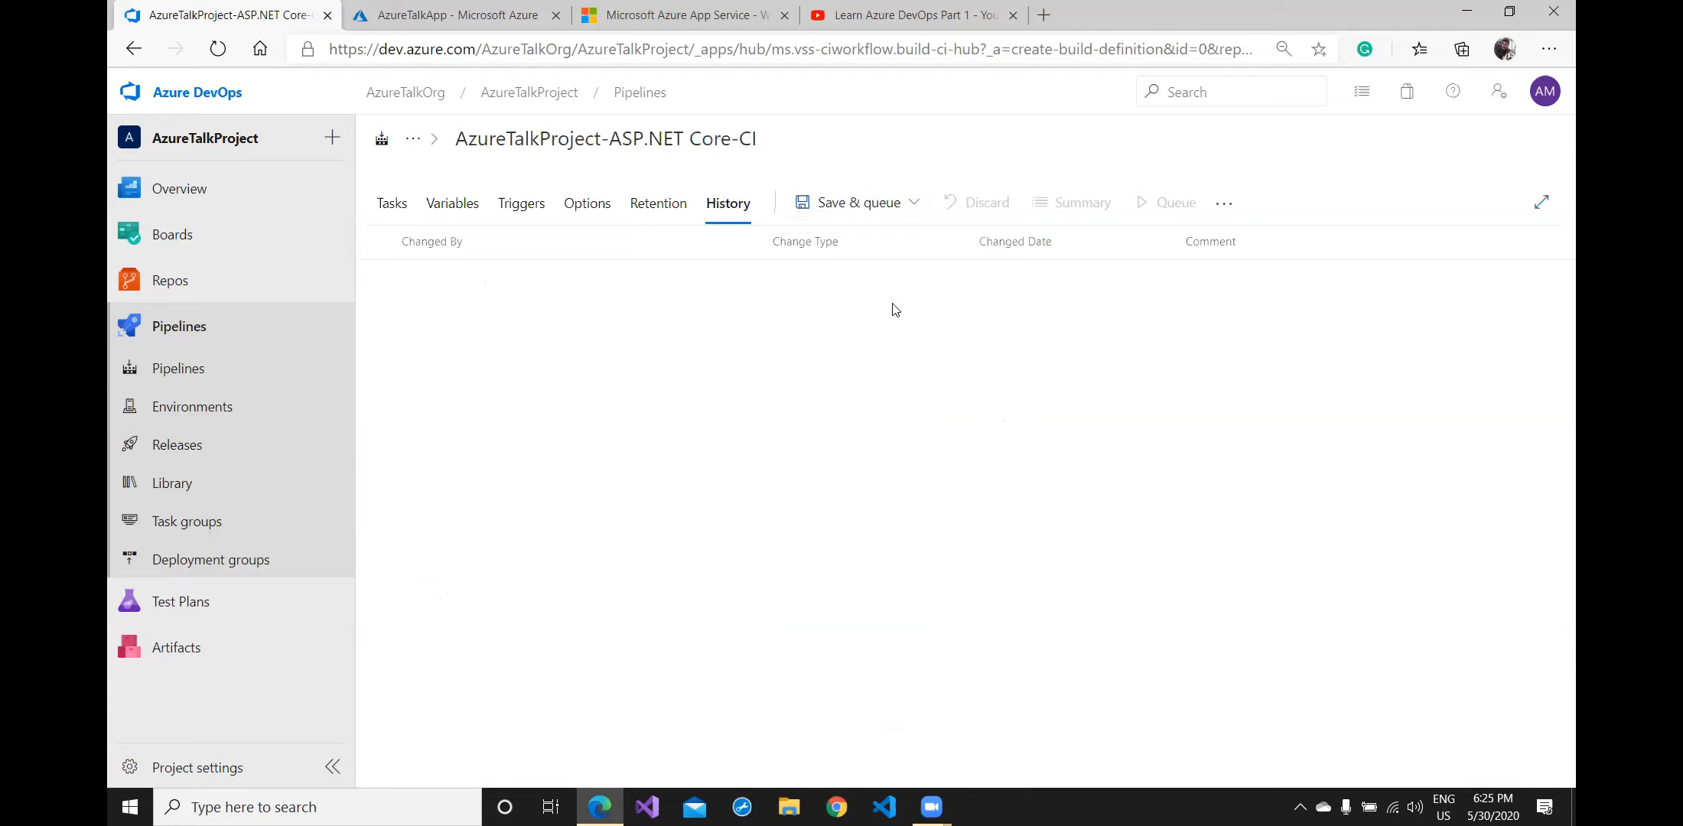
Save and run the pipeline on the master branch with the save comment "Build"
left_click(877, 206)
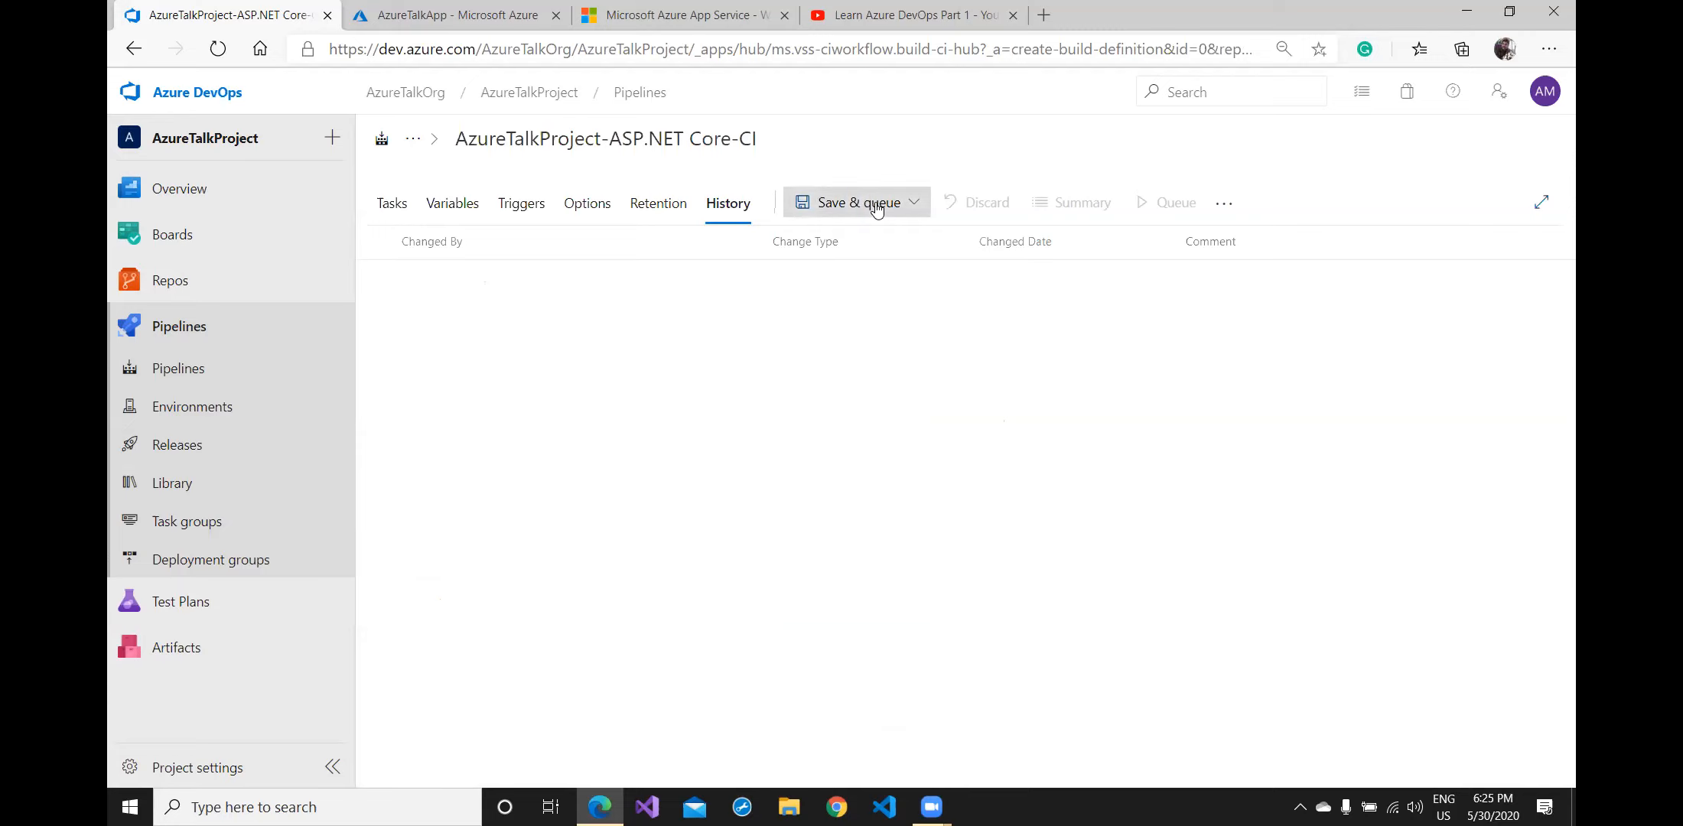
left_click(854, 243)
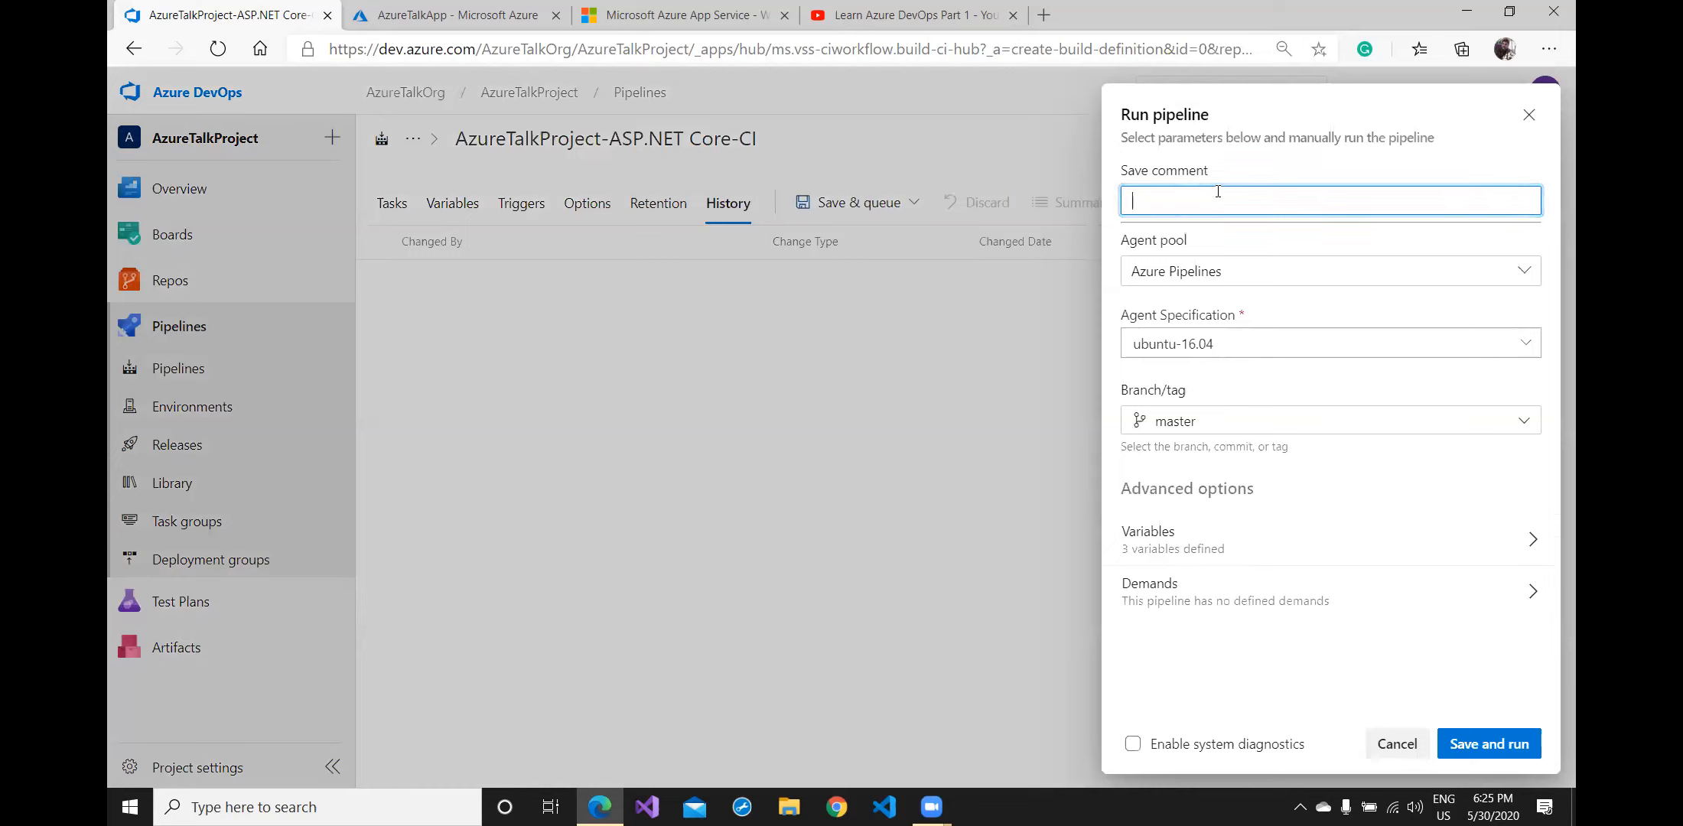
type("Build")
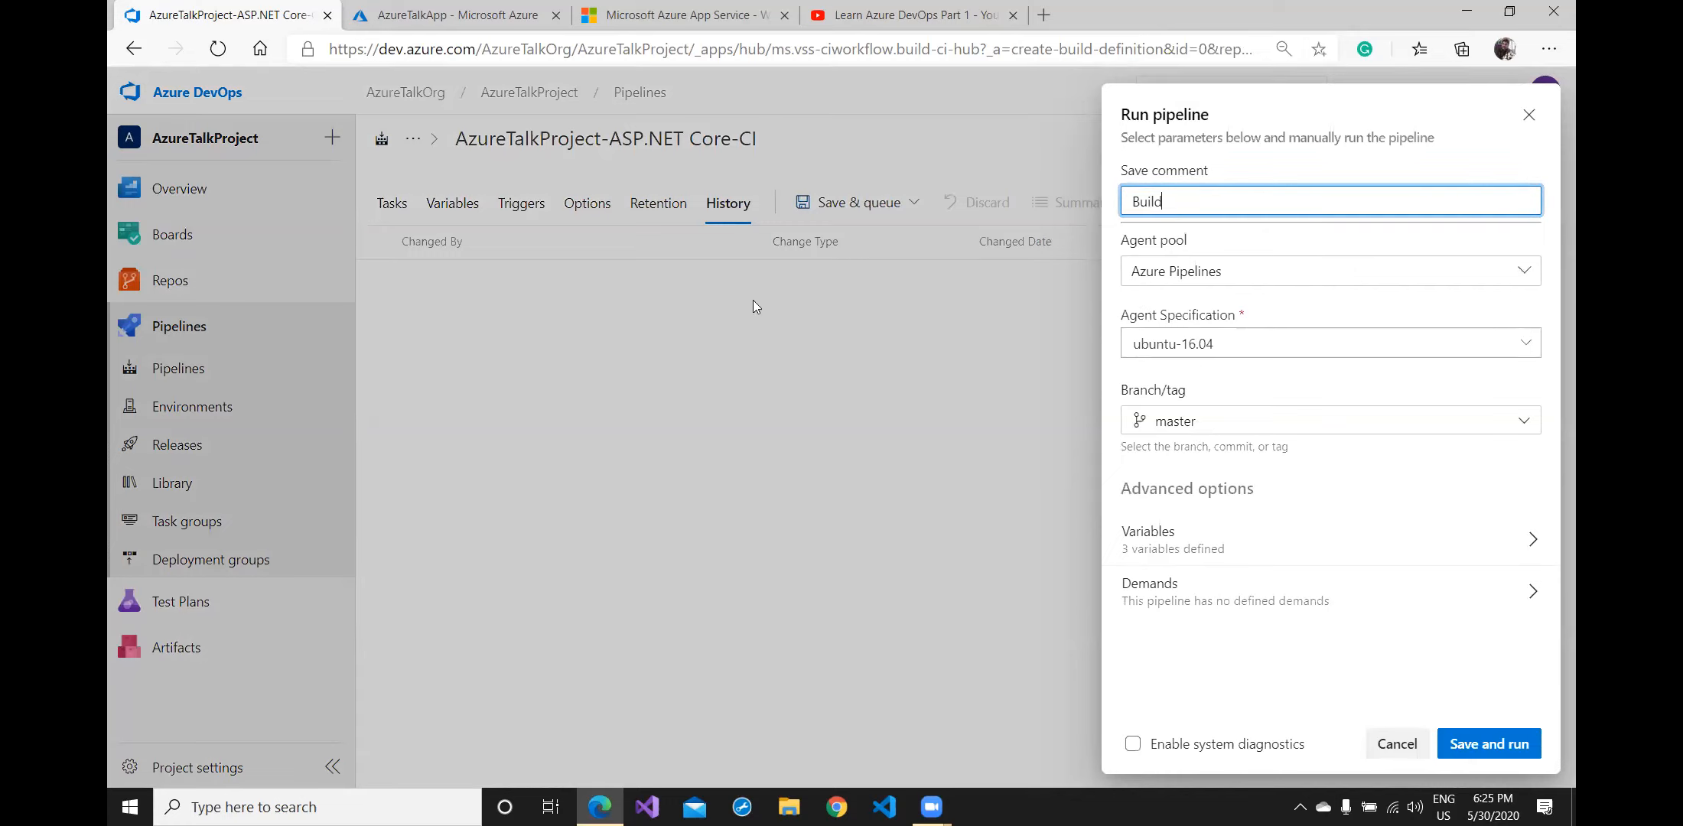
left_click(1497, 745)
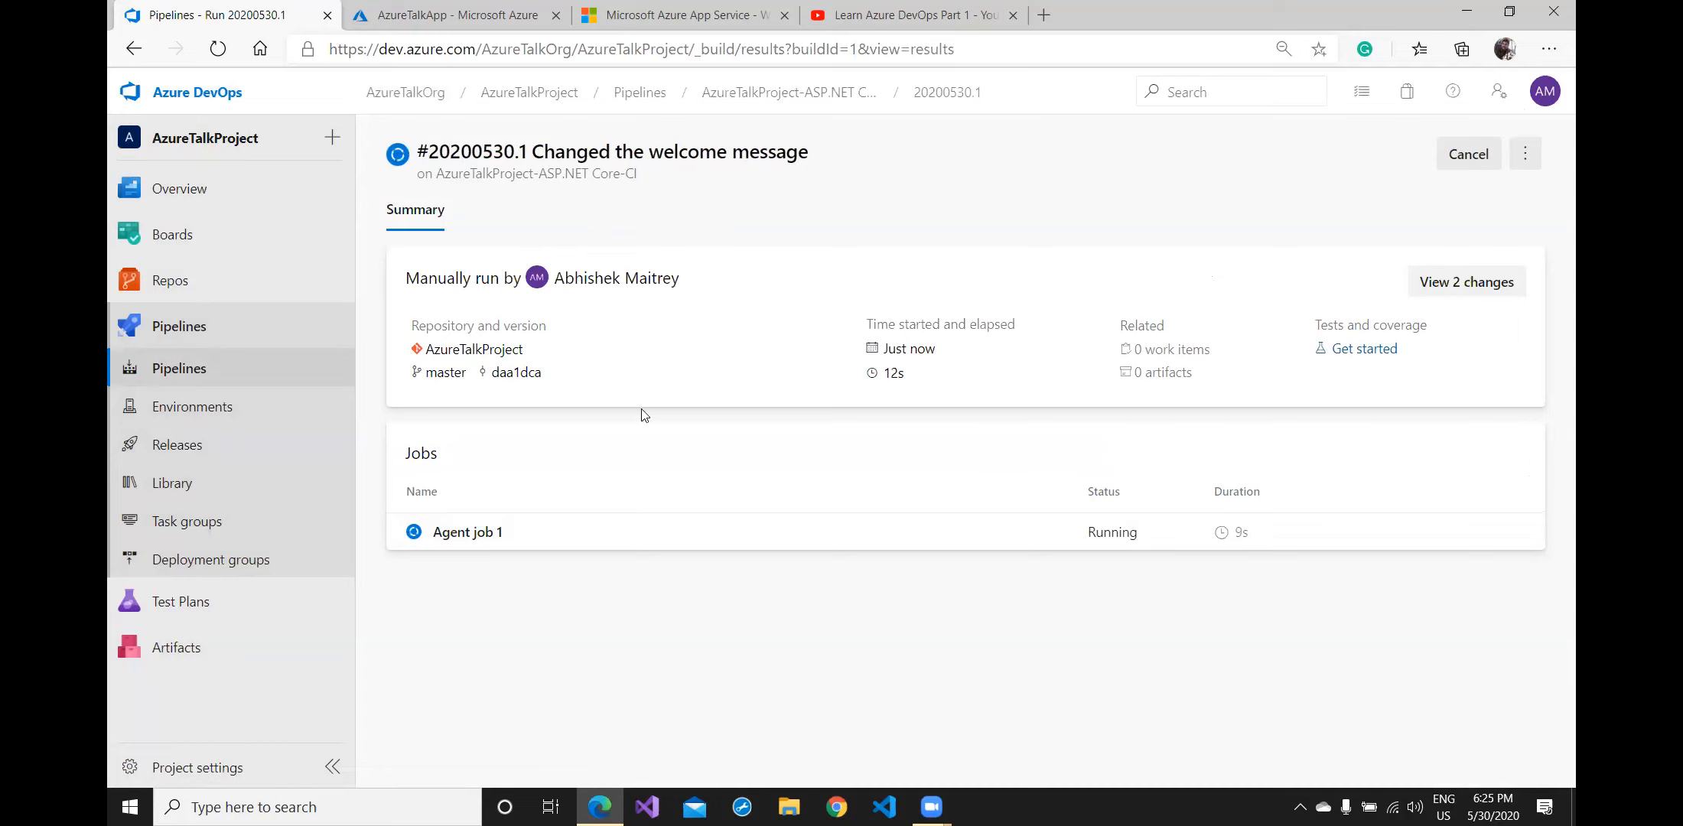
Examine the run's source repository files and the task log of Agent job 1
left_click(497, 350)
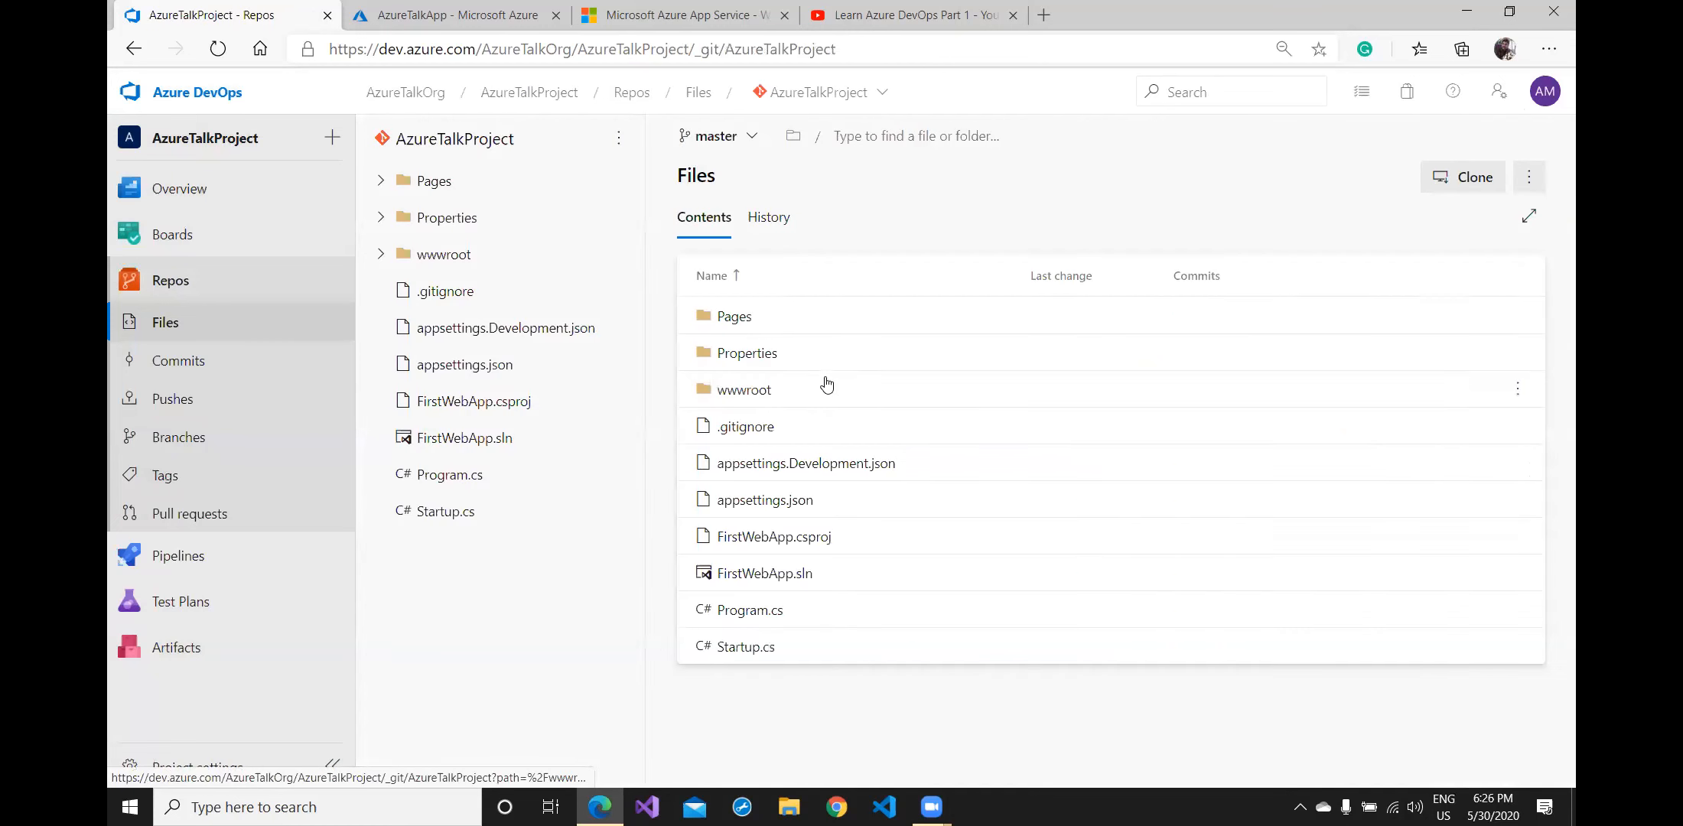
left_click(134, 50)
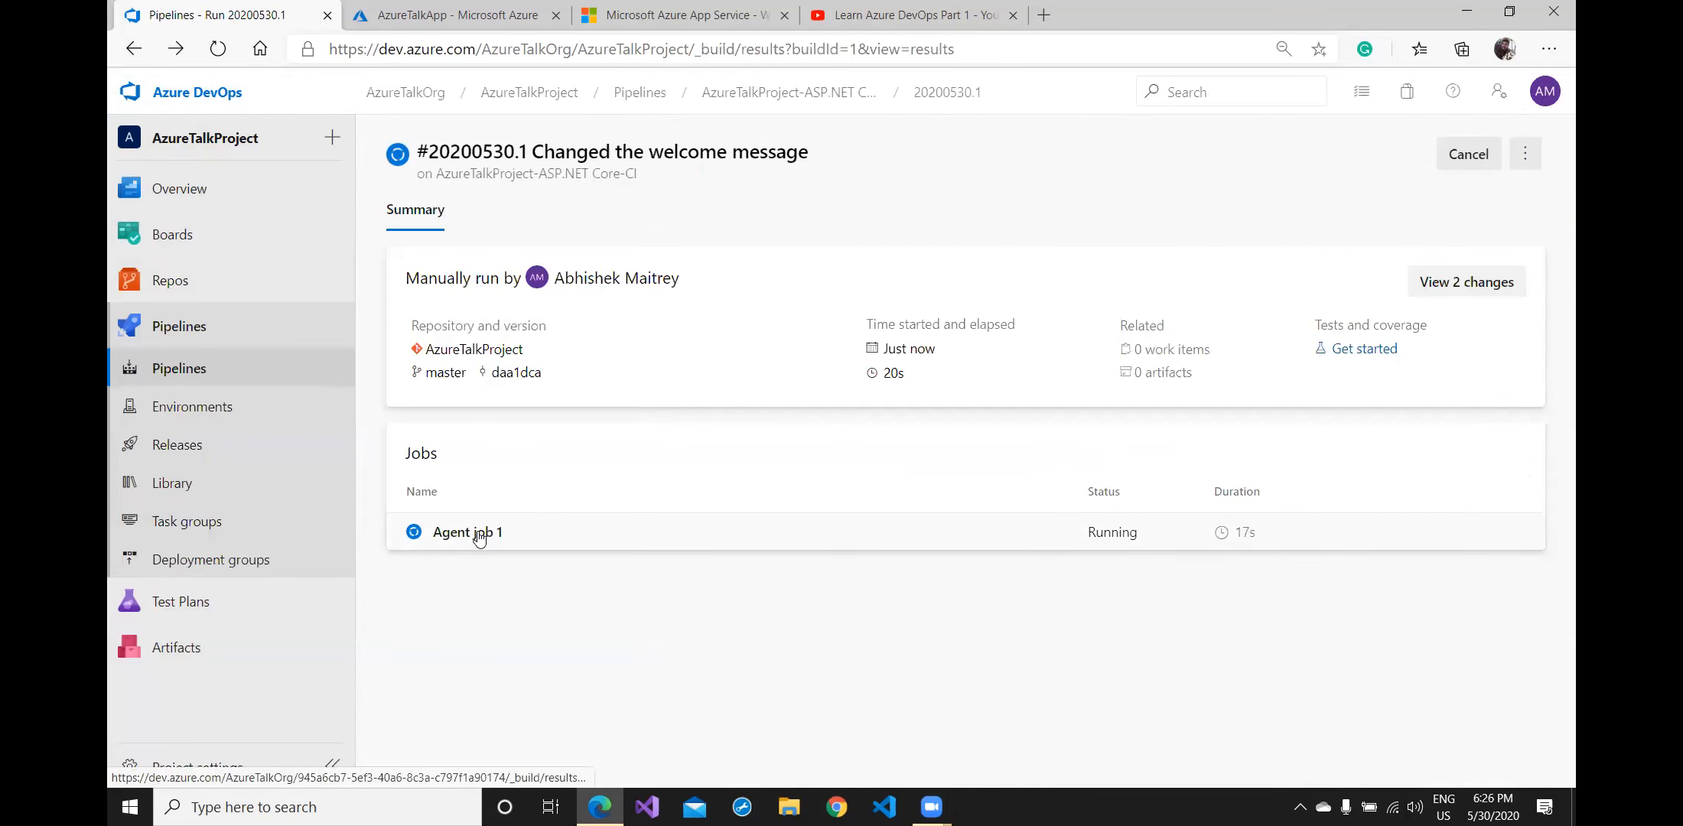
left_click(479, 533)
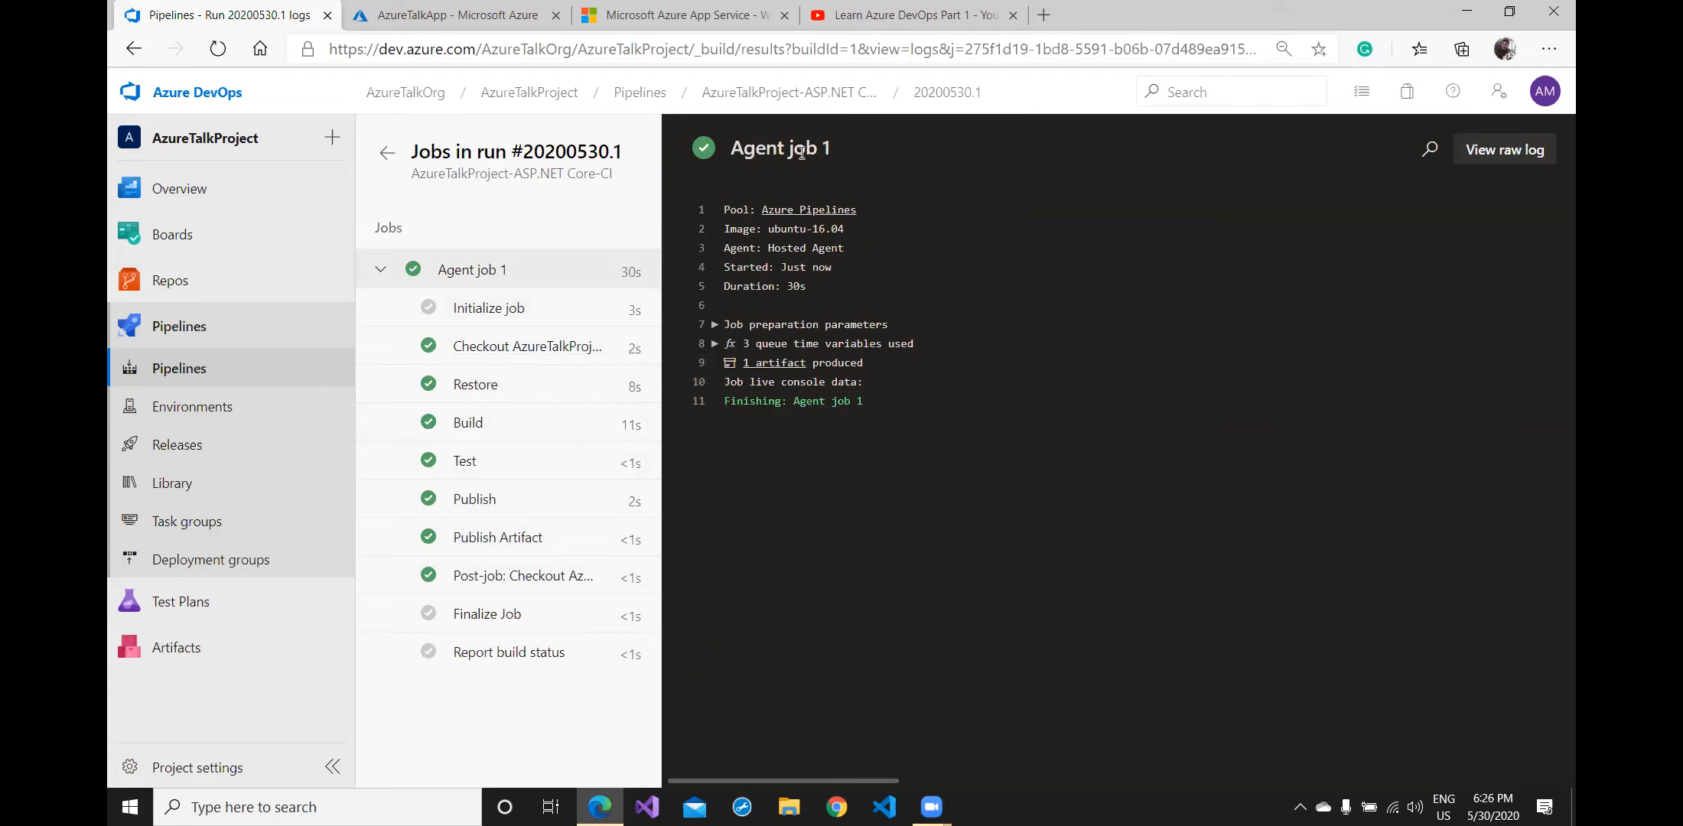
left_click(387, 152)
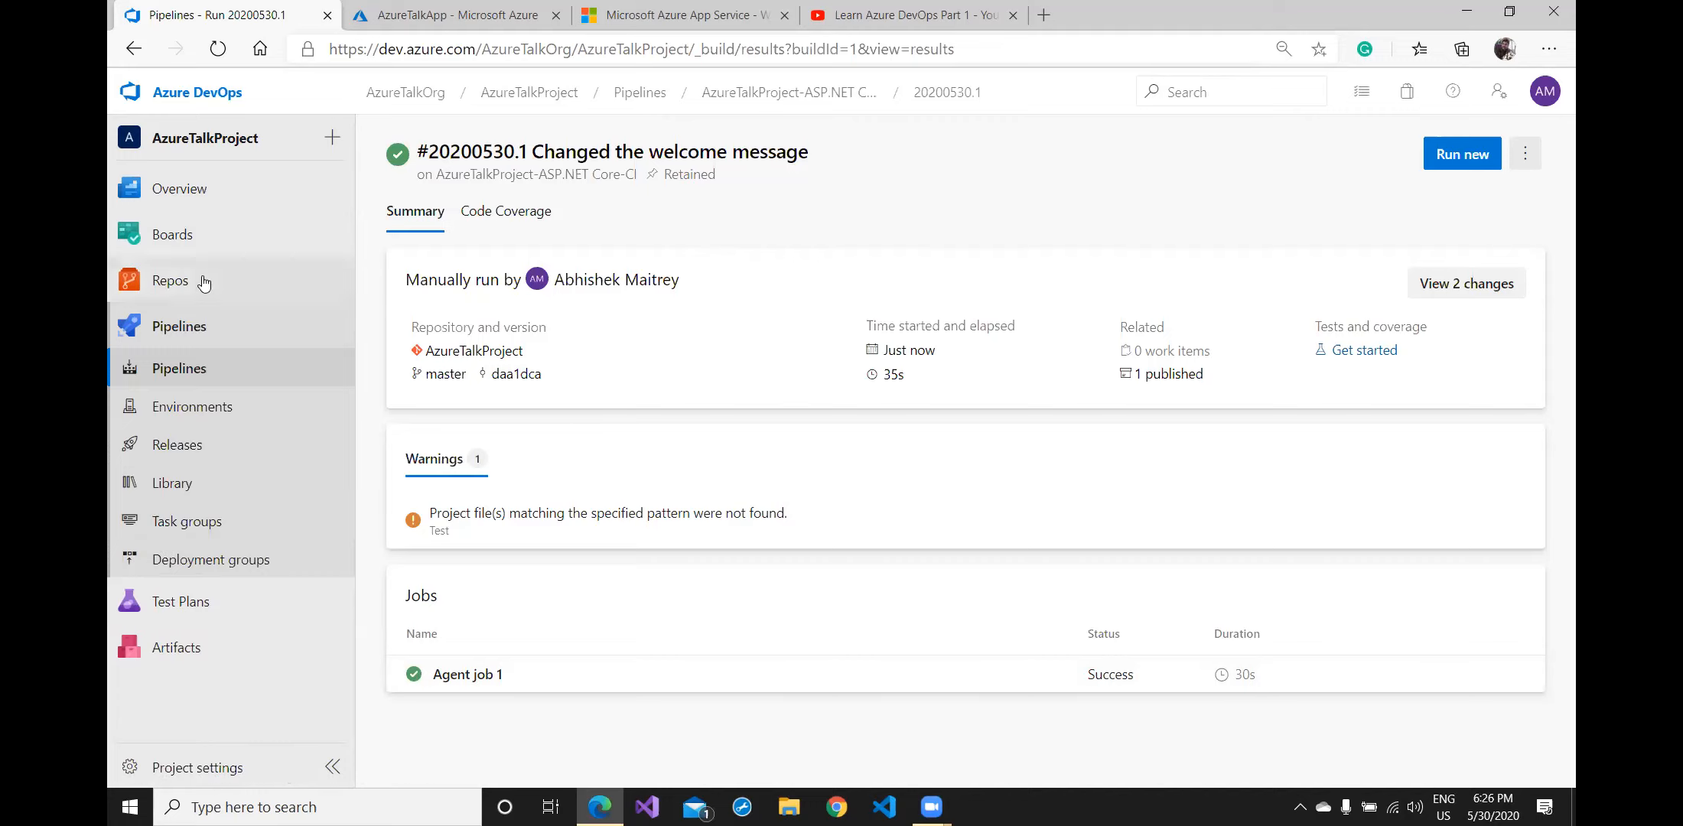
Review the runs, branches and analytics of the AzureTalkProject-ASP.NET Core-CI pipeline
left_click(180, 366)
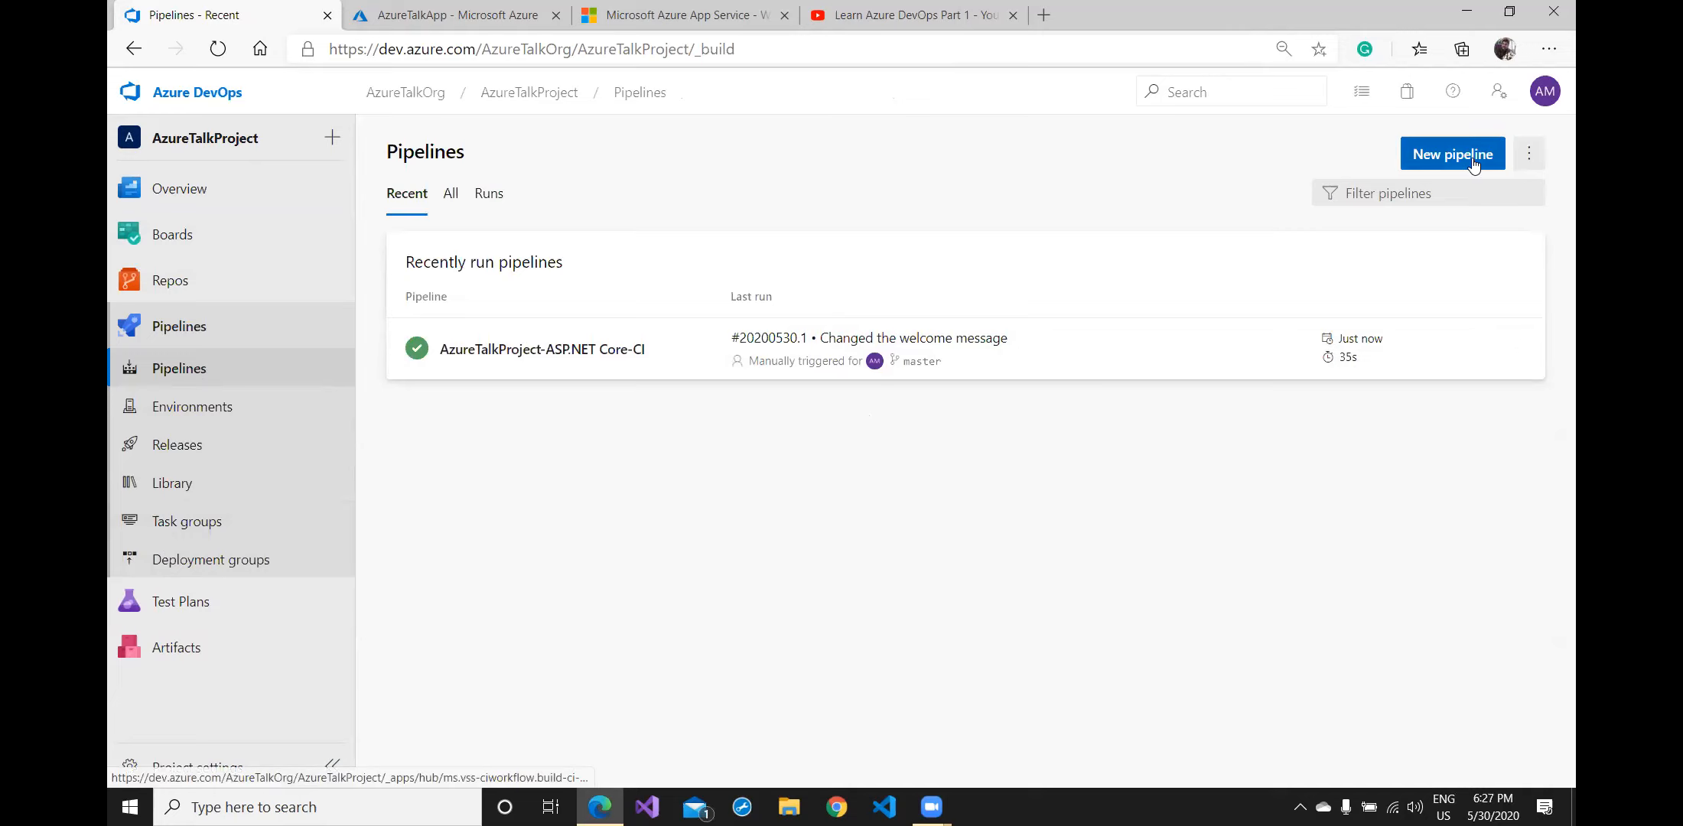
left_click(566, 353)
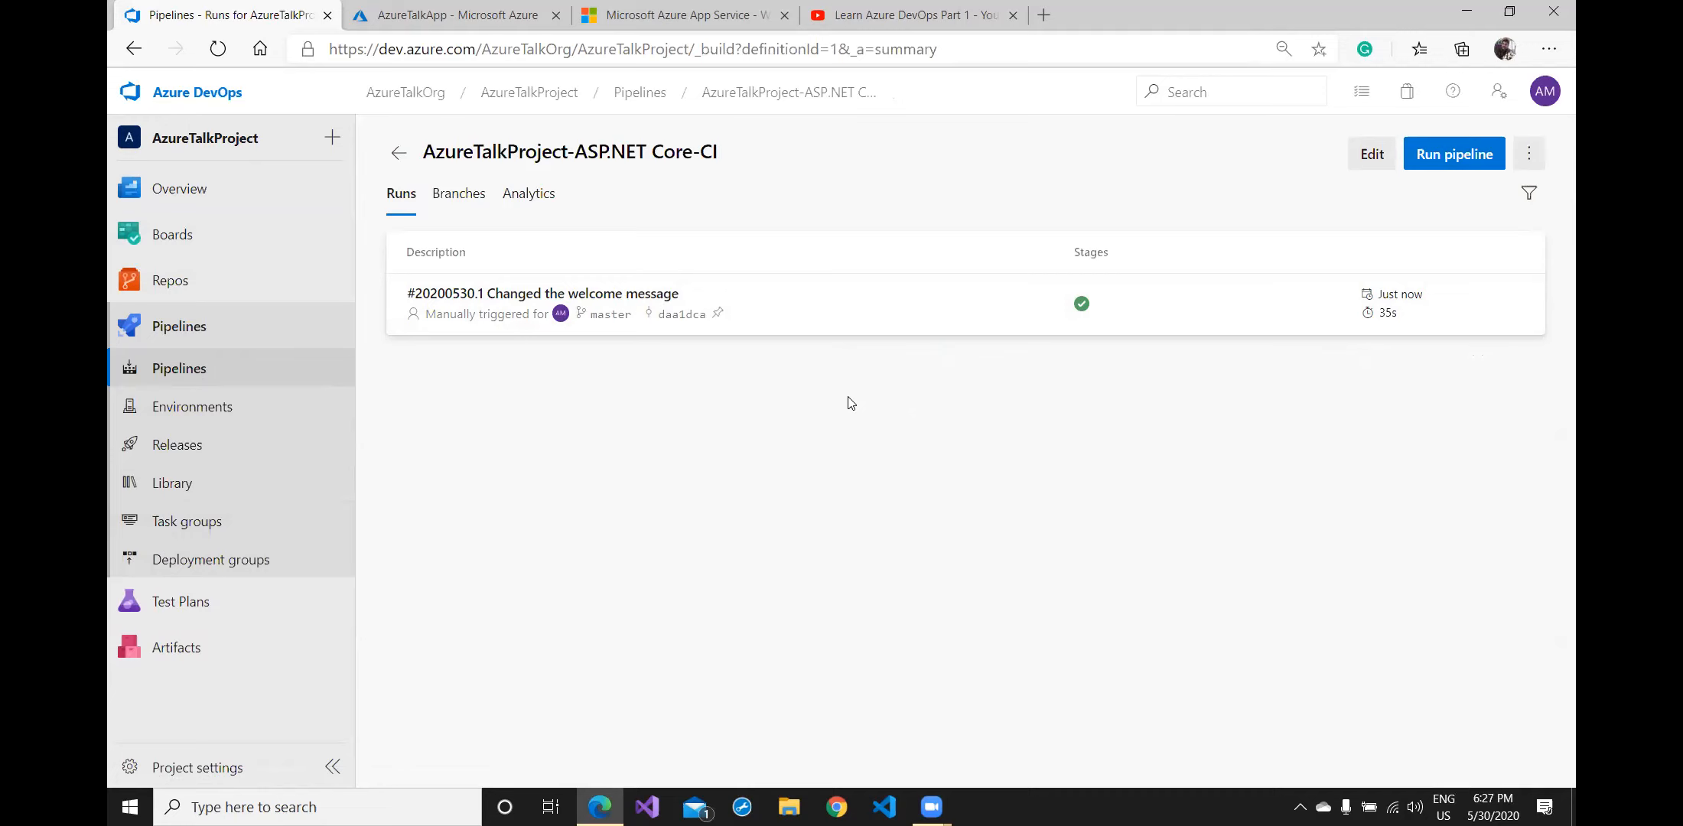
left_click(458, 194)
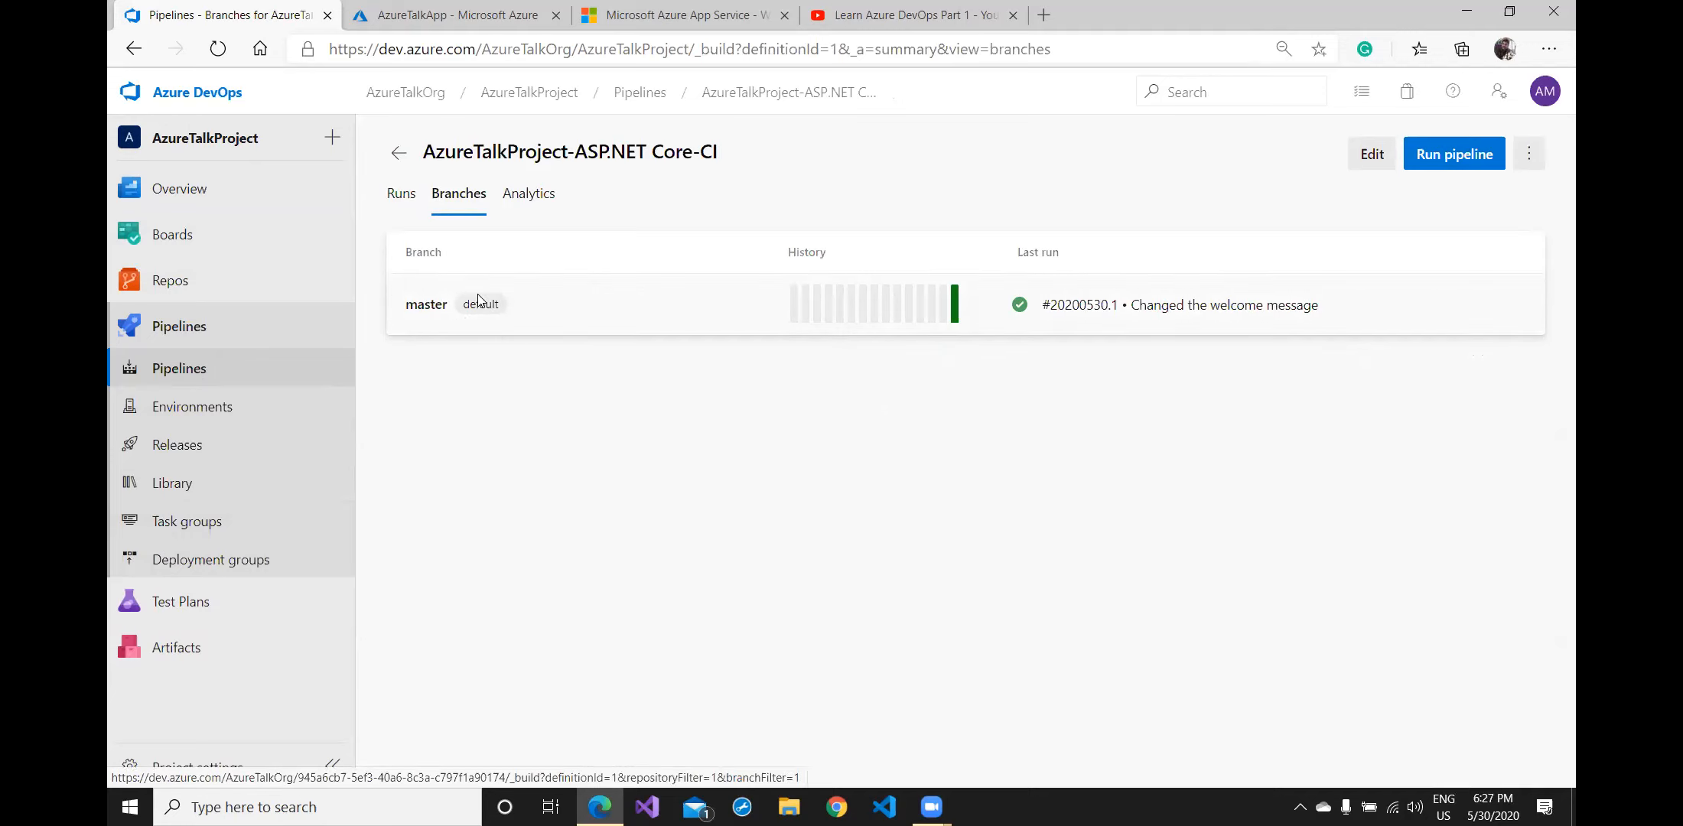
left_click(528, 195)
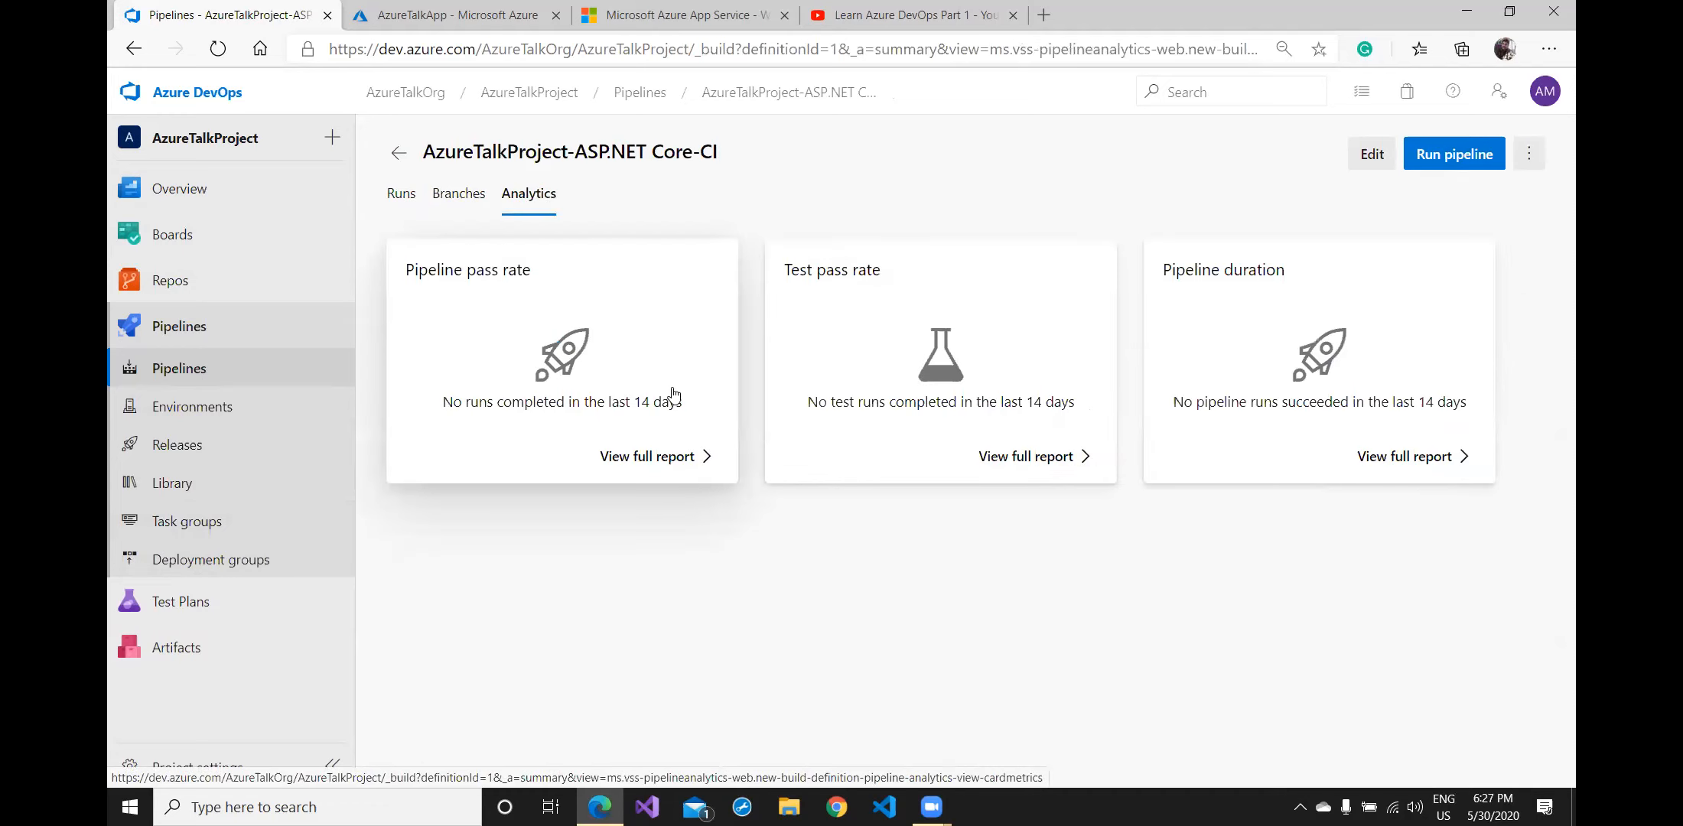
Examine the pipeline failure report with its time range choices and the pipeline duration report, and return to the pipelines list
left_click(499, 275)
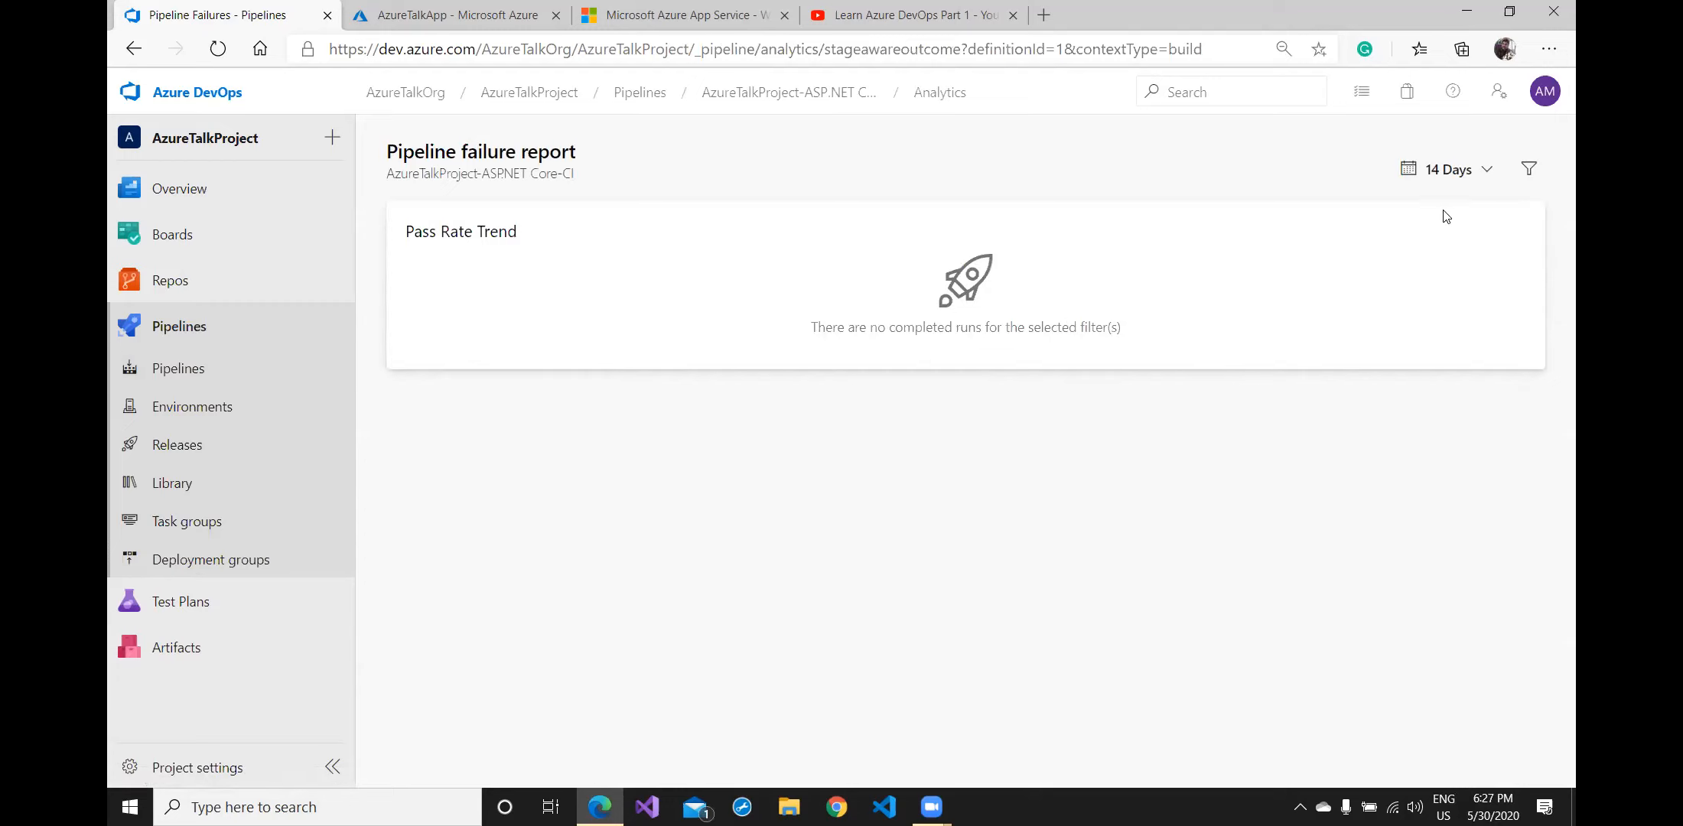
left_click(1485, 175)
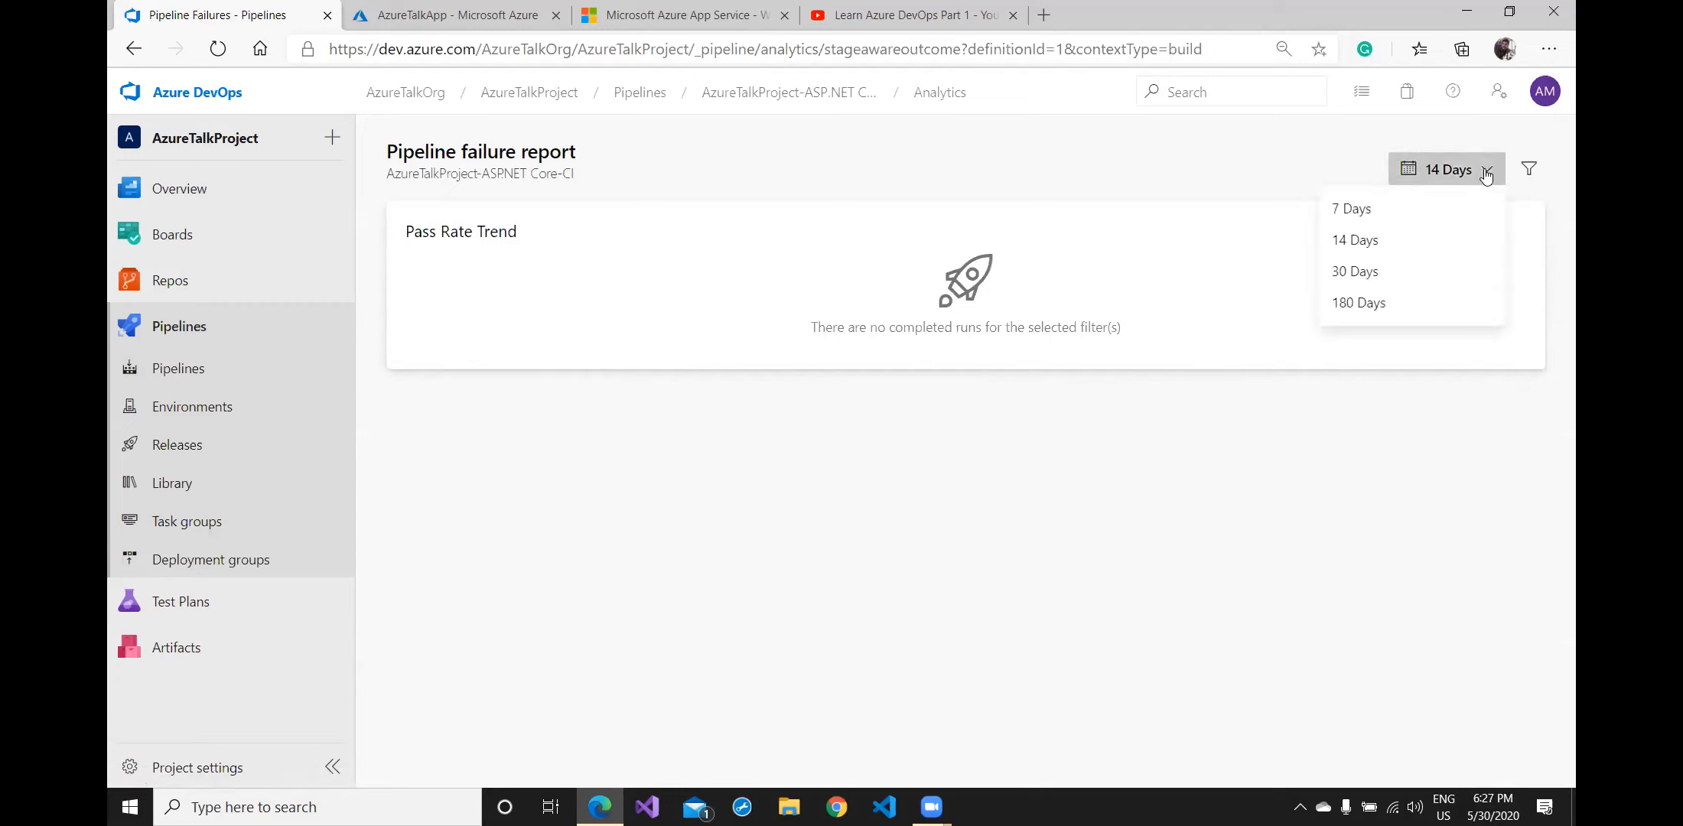
left_click(1354, 160)
left_click(135, 48)
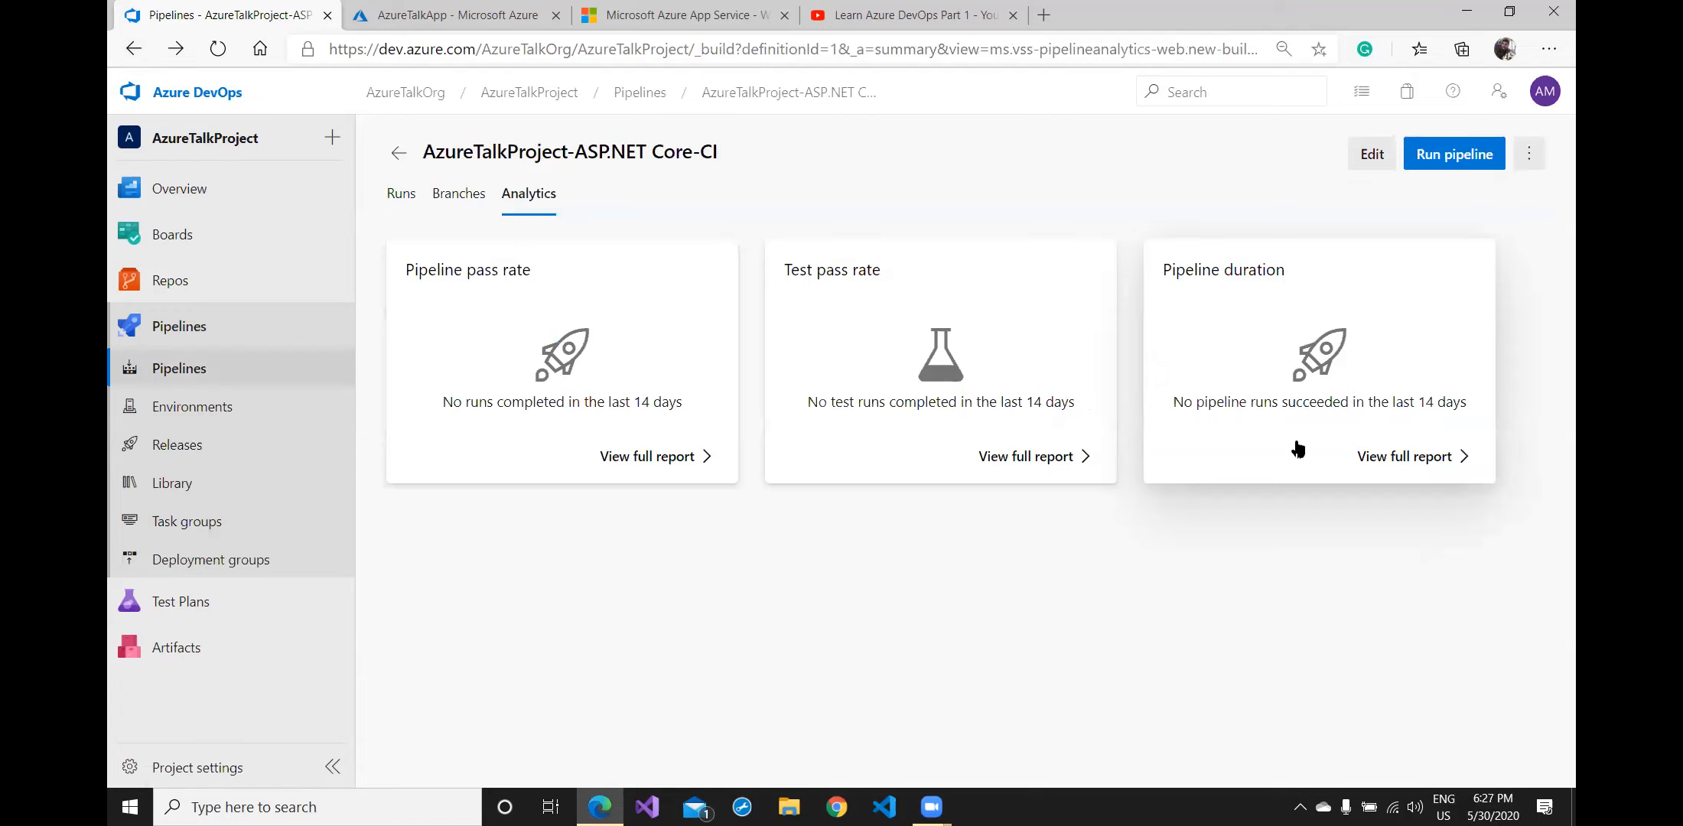
left_click(1387, 410)
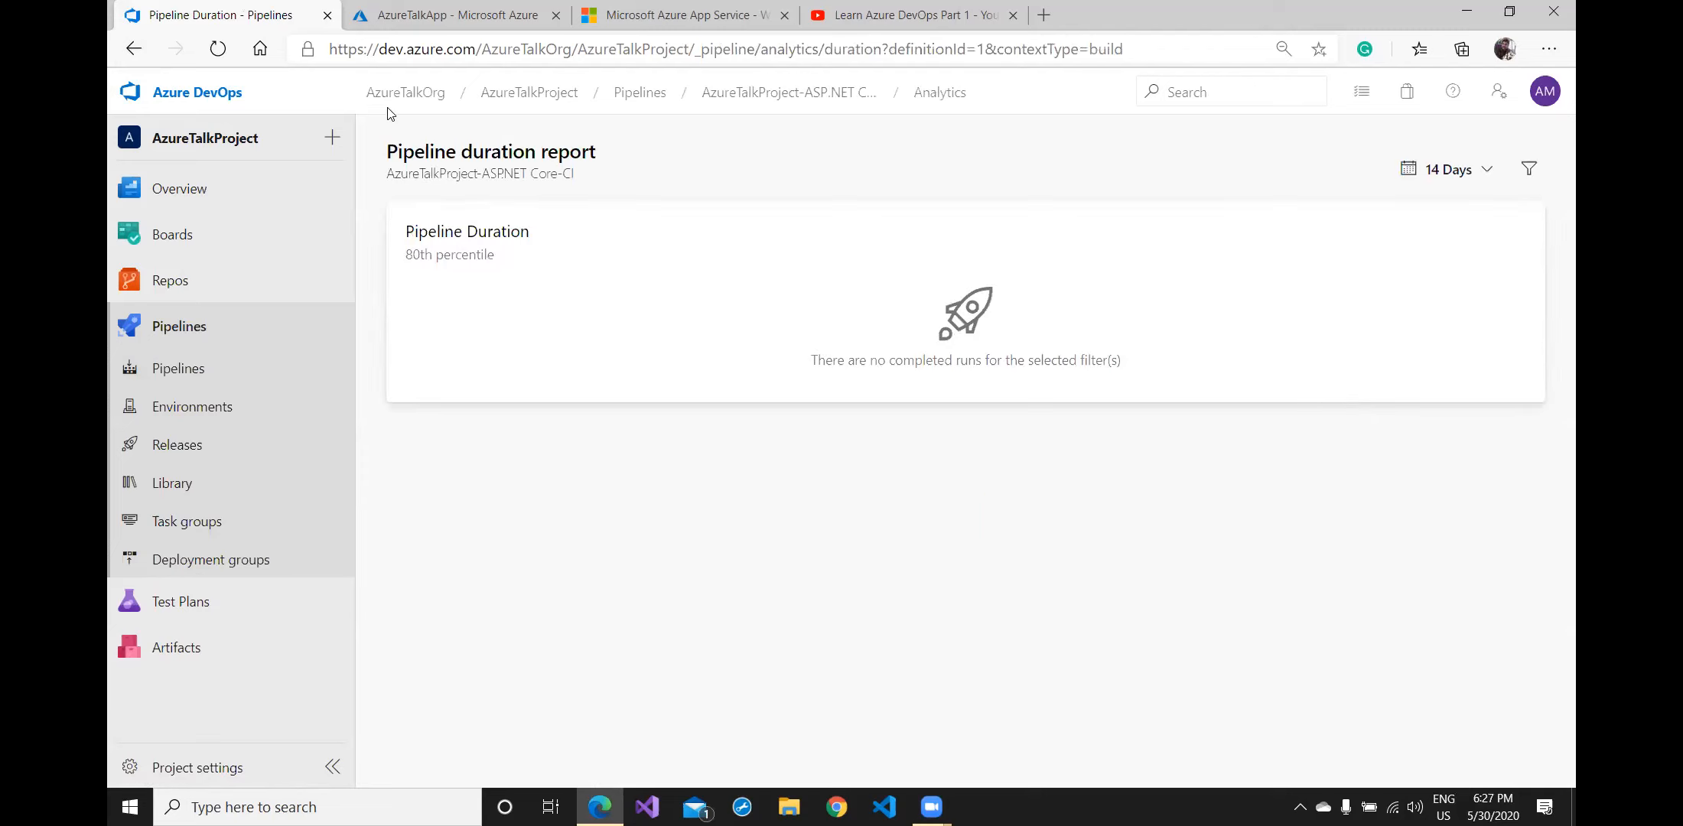
left_click(122, 48)
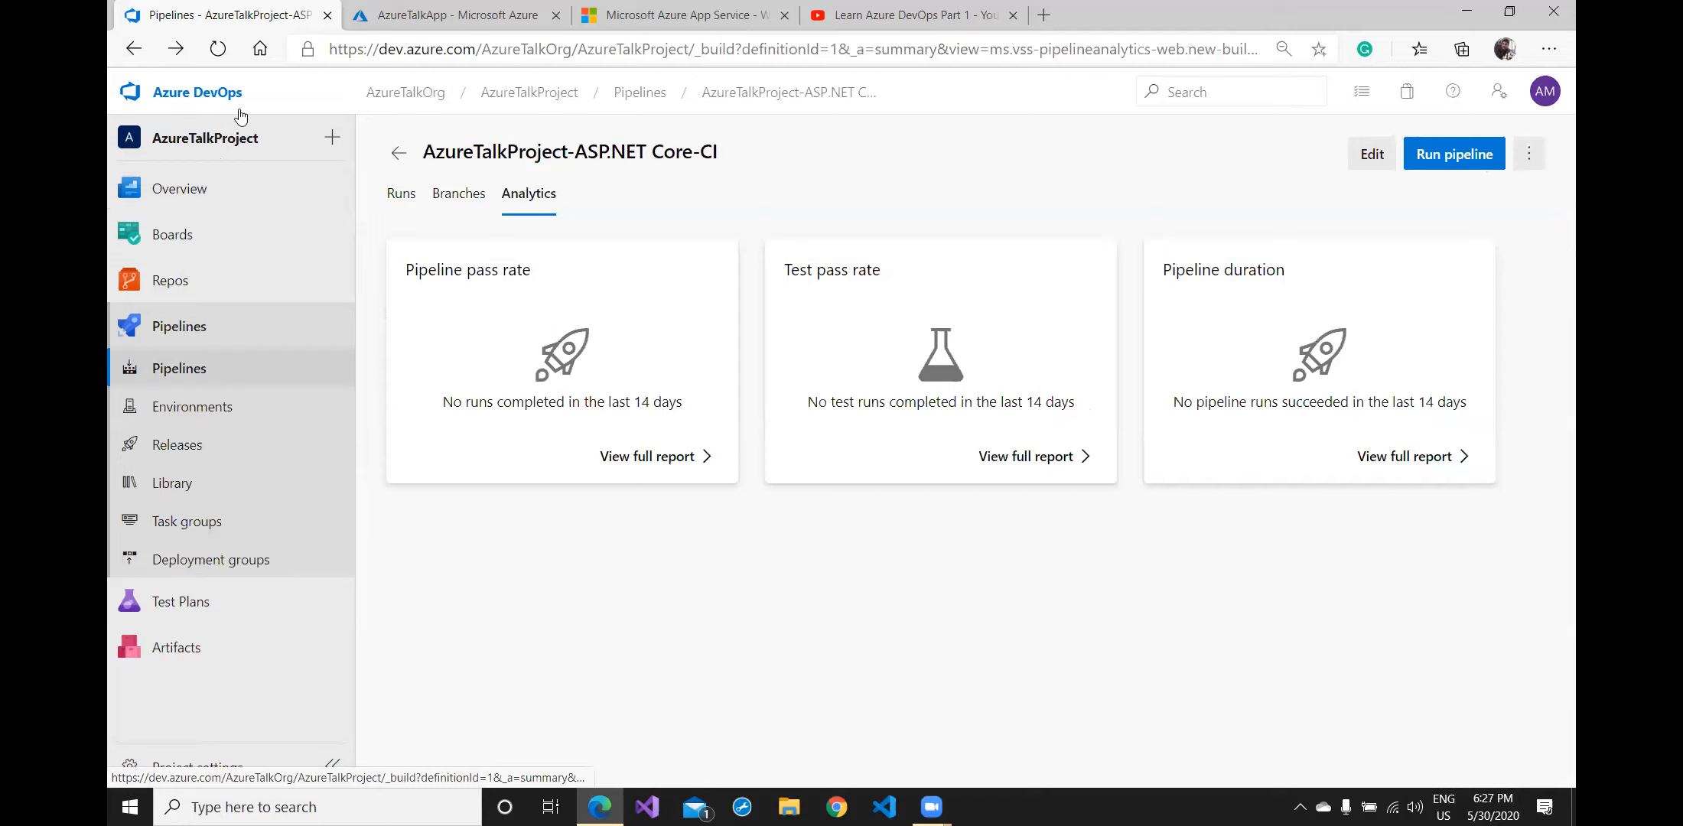
left_click(399, 153)
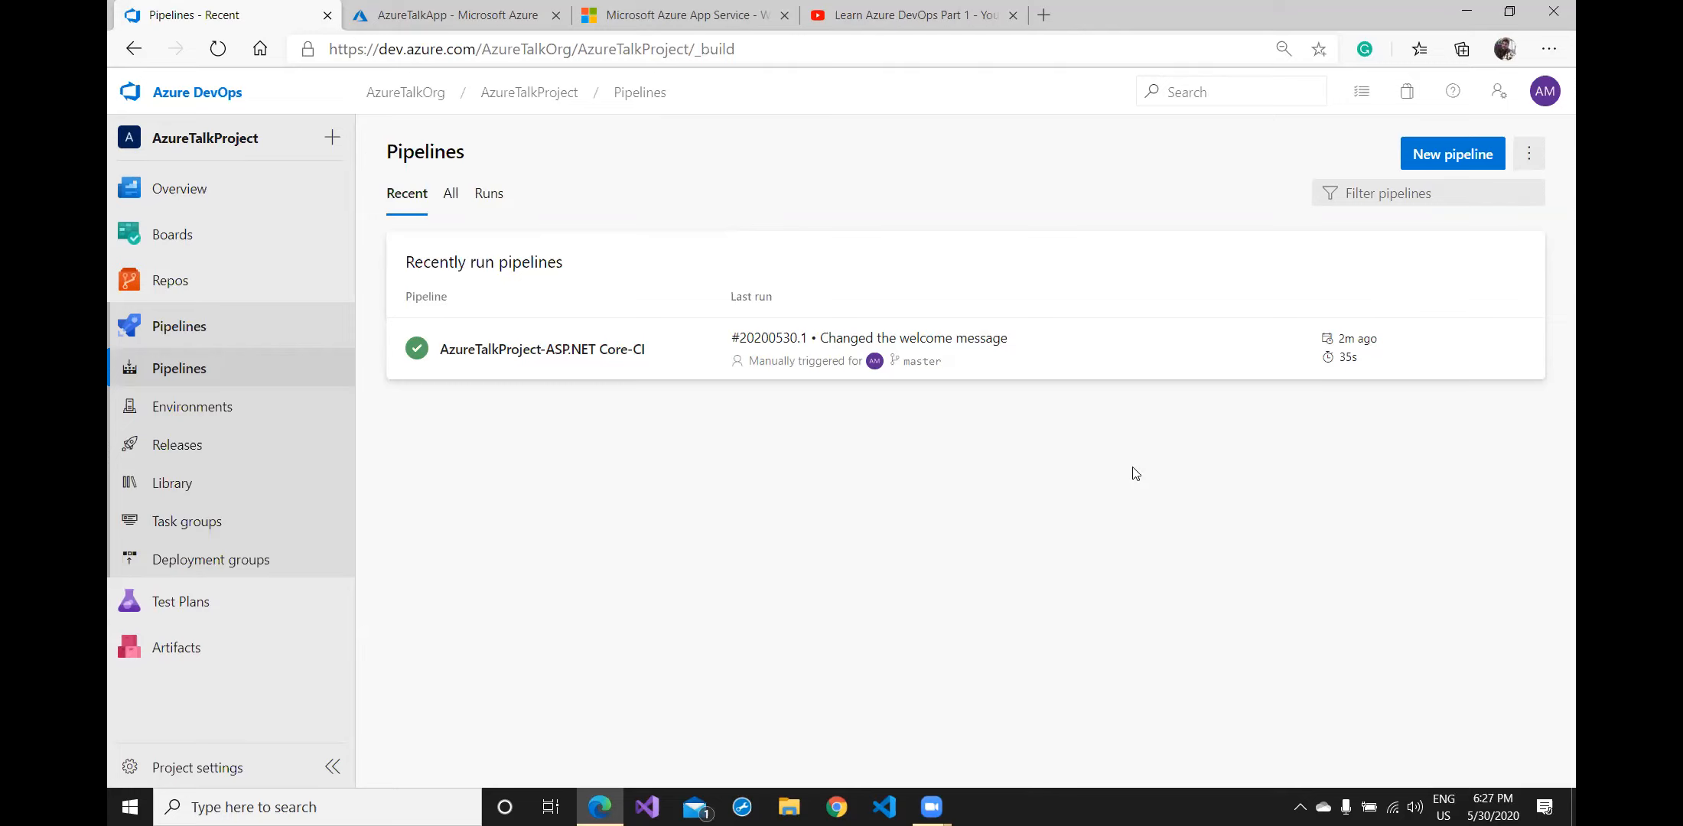
left_click(1443, 747)
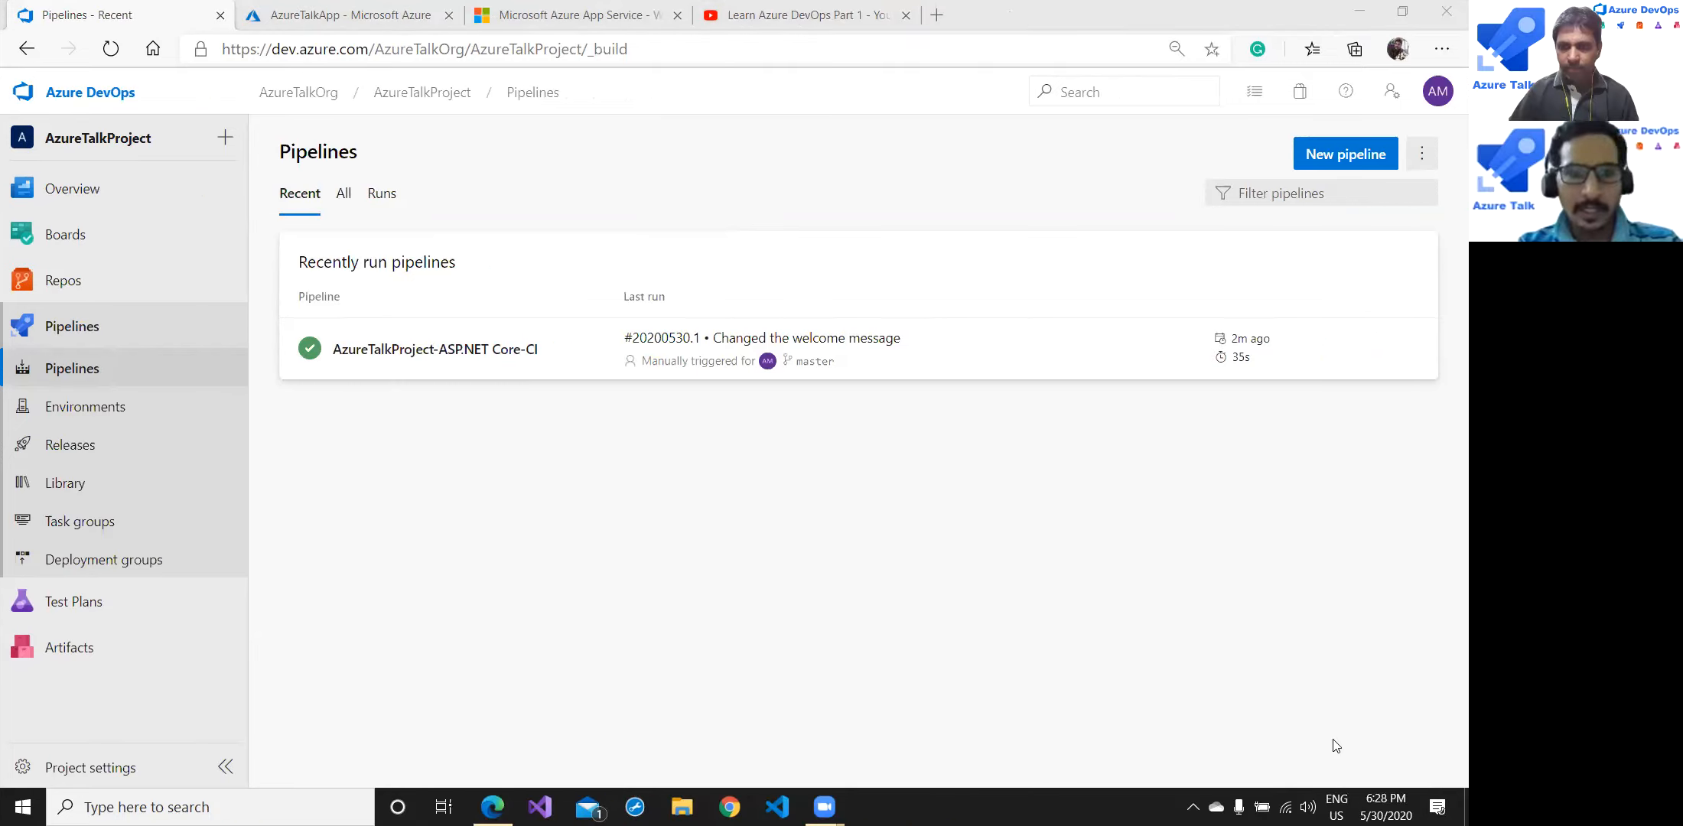